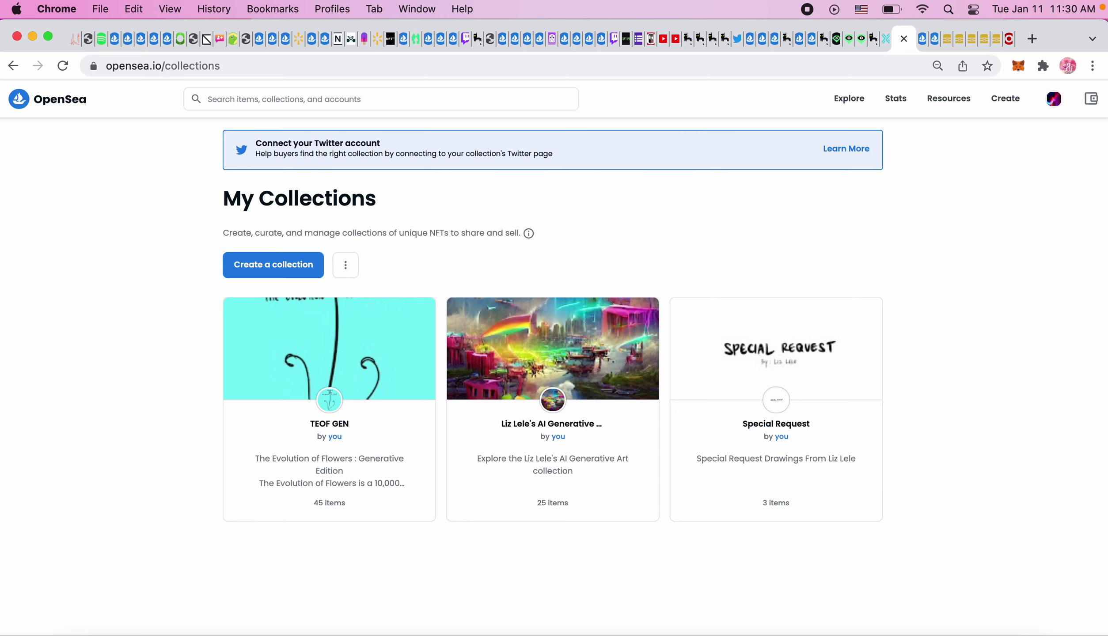
# Step: Start a new collection and examine its image, name, URL and description fields and the available category options
pyautogui.click(284, 266)
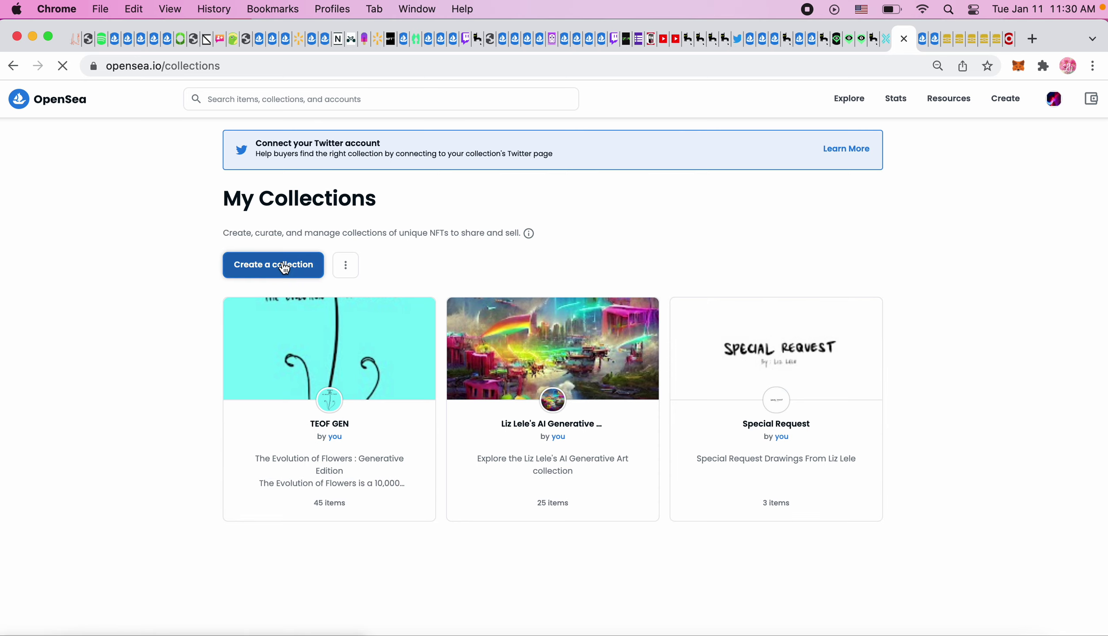
pyautogui.scroll(-2, 469, 317)
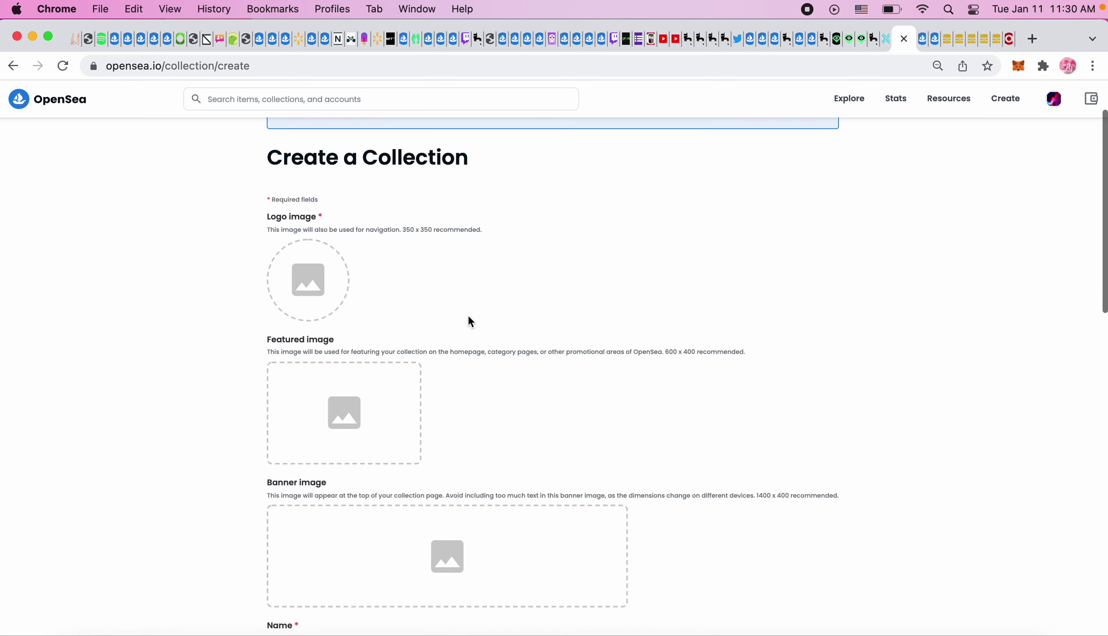
pyautogui.scroll(2, 471, 321)
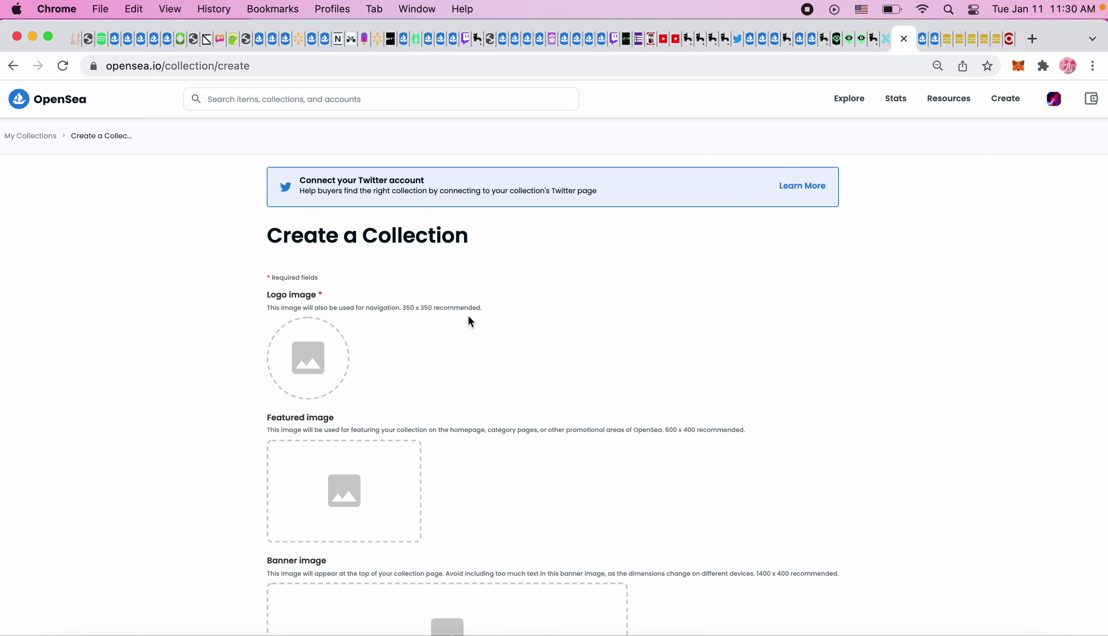
pyautogui.scroll(-2, 470, 321)
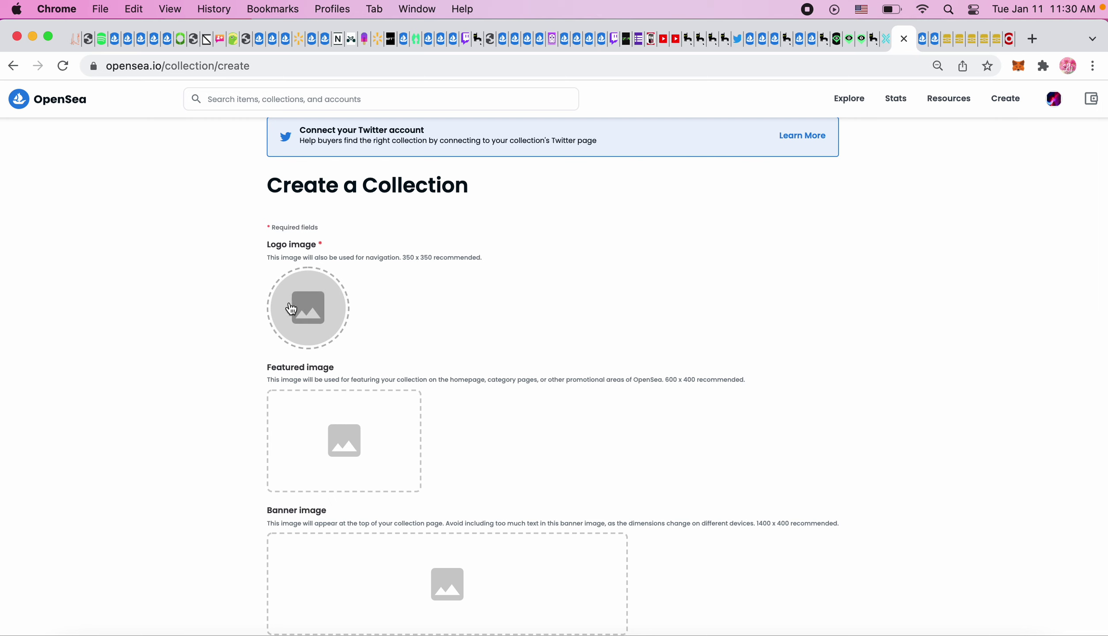
pyautogui.scroll(-5, 421, 330)
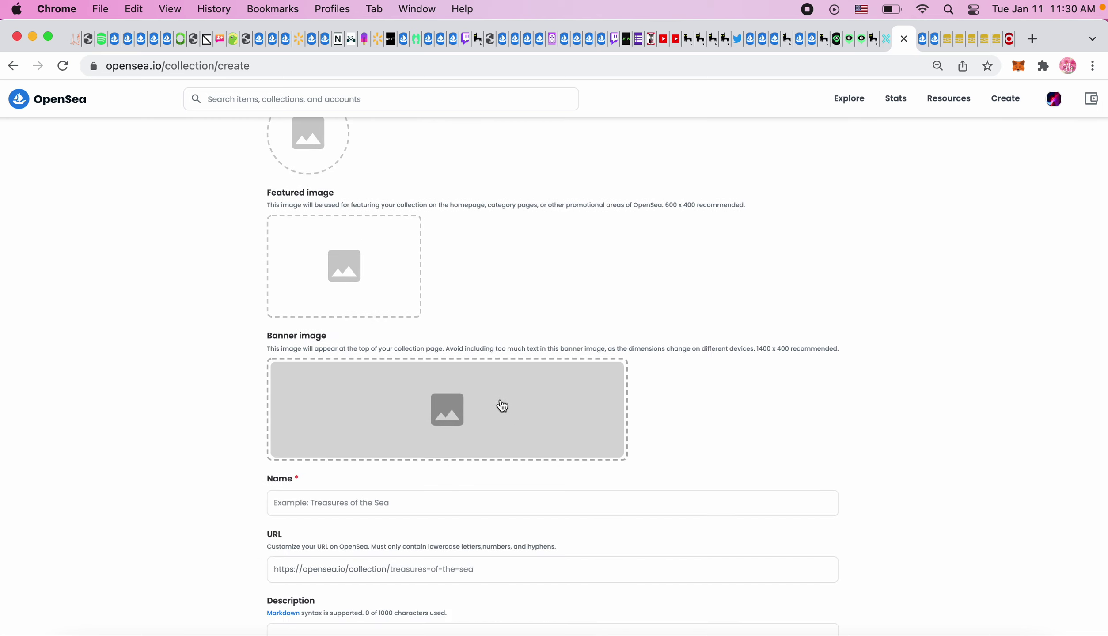
pyautogui.scroll(-4, 490, 321)
pyautogui.scroll(-1, 492, 323)
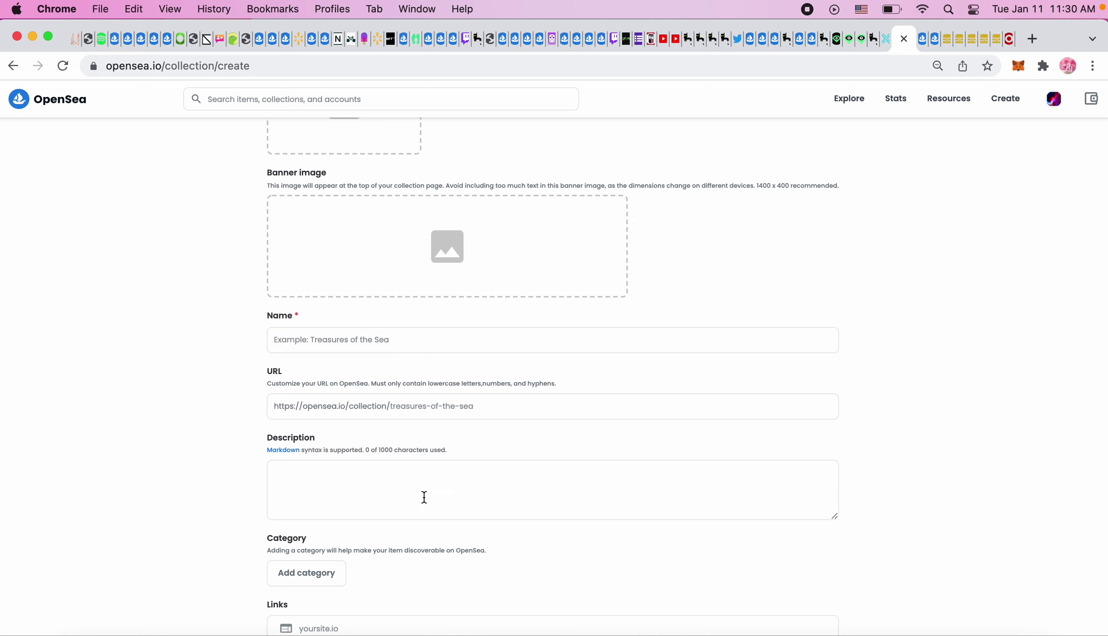
pyautogui.scroll(-5, 424, 498)
pyautogui.click(304, 383)
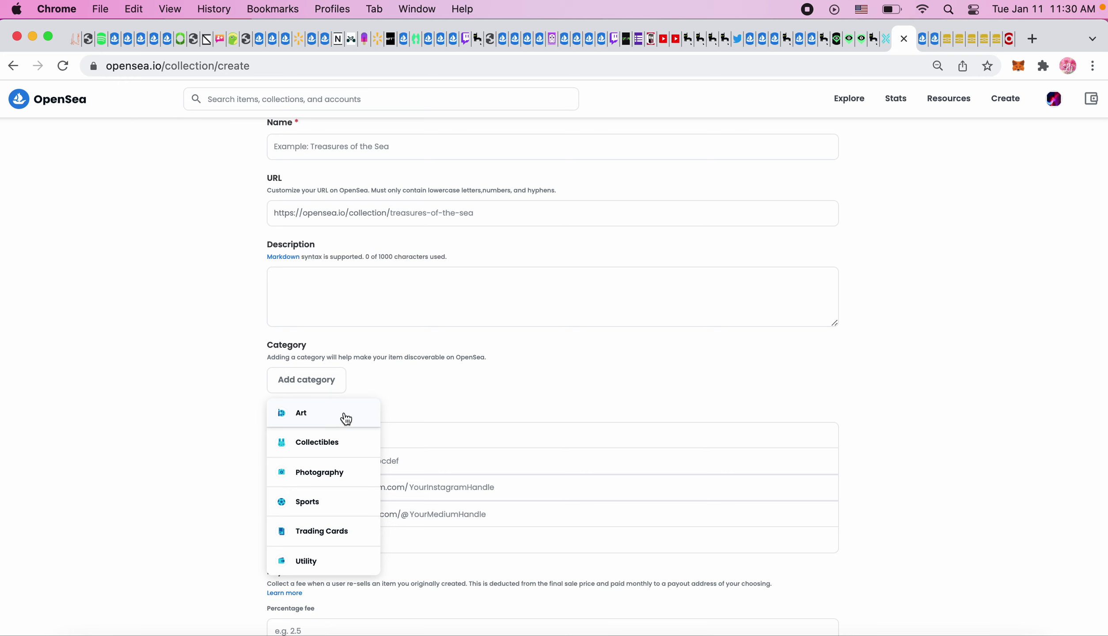
pyautogui.click(478, 365)
# Step: Review the collection form's links, royalties, blockchain and display theme settings, and look through the additional payment tokens
pyautogui.scroll(-3, 478, 364)
pyautogui.scroll(-1, 478, 364)
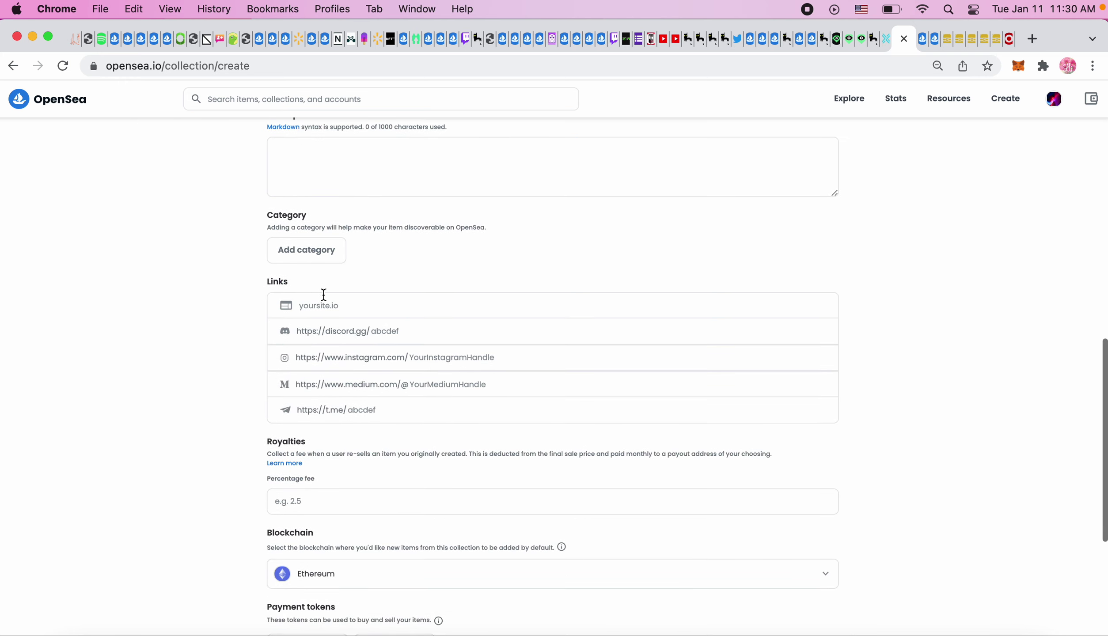
pyautogui.scroll(-3, 206, 387)
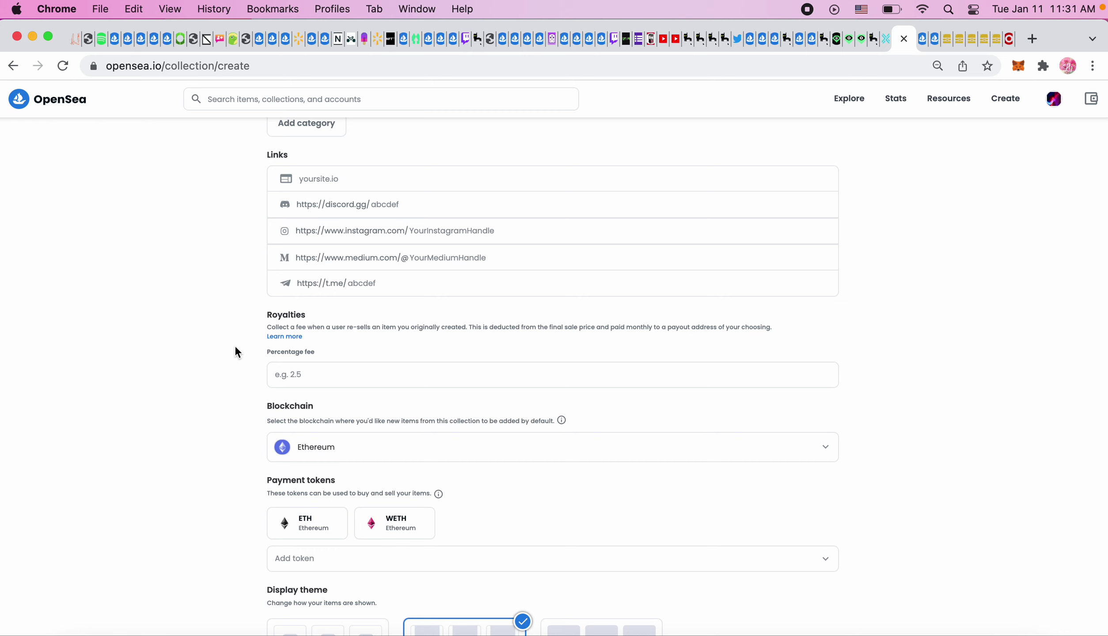
pyautogui.scroll(-3, 235, 345)
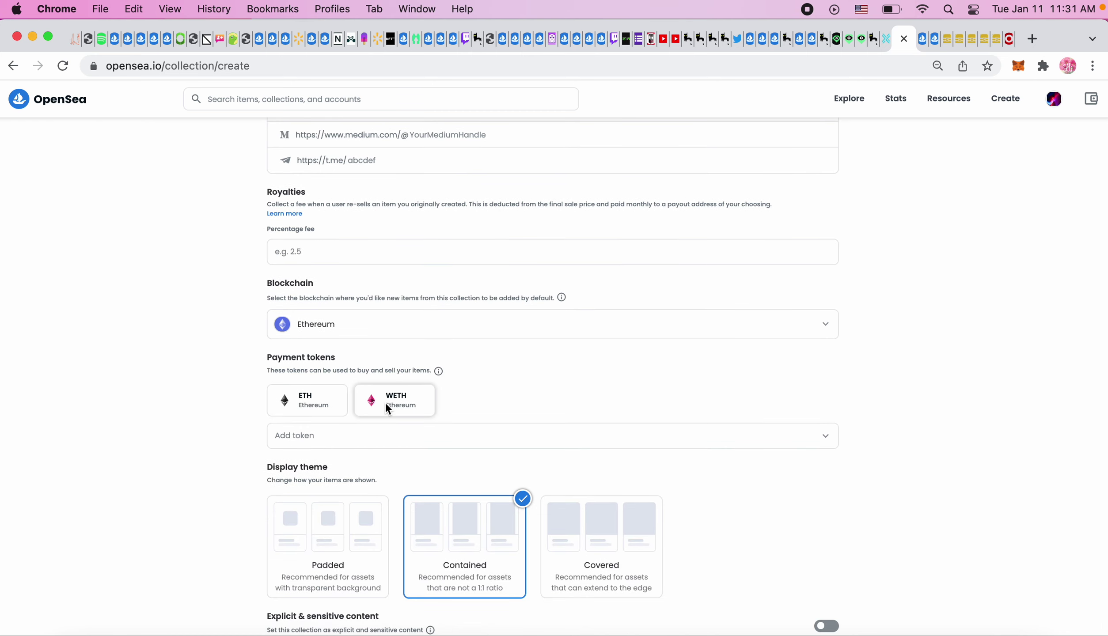
pyautogui.scroll(-2, 146, 414)
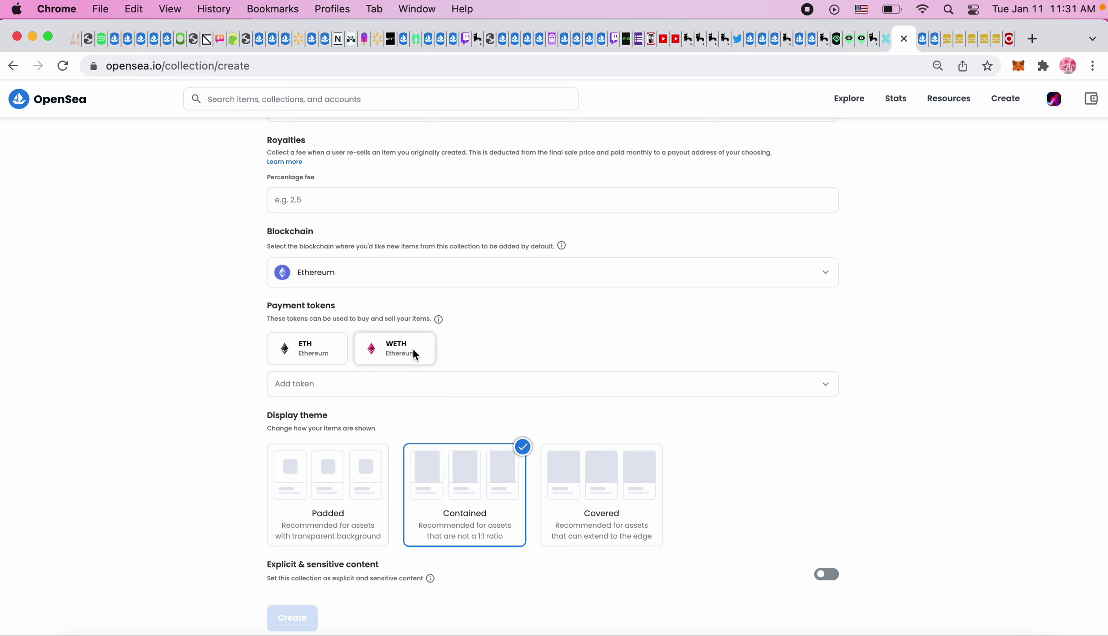
pyautogui.scroll(-1, 568, 315)
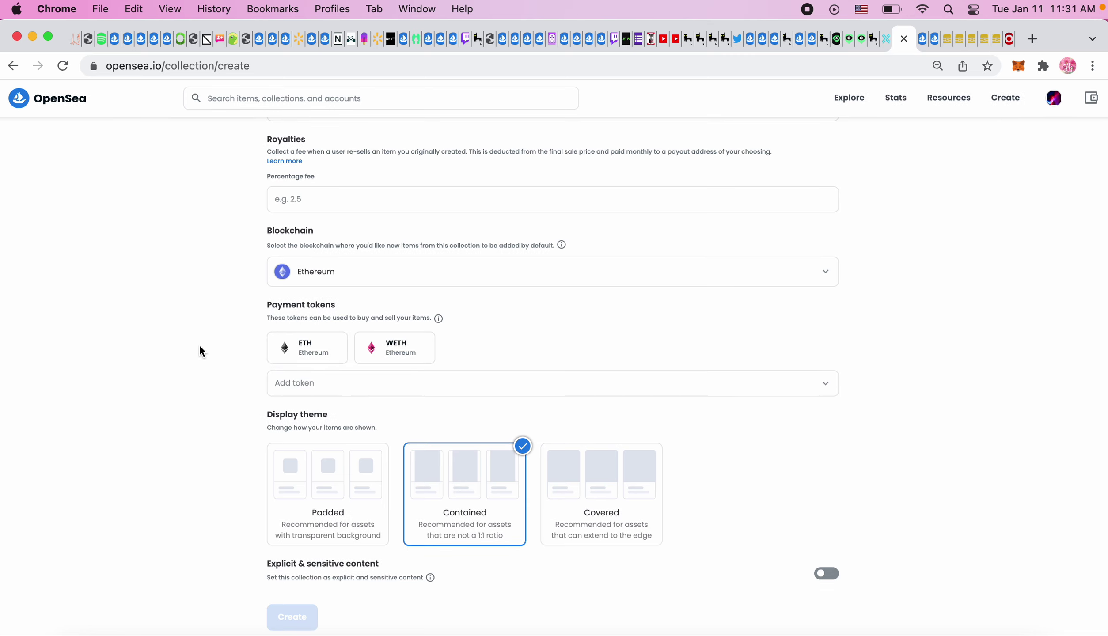
pyautogui.click(373, 382)
pyautogui.click(556, 312)
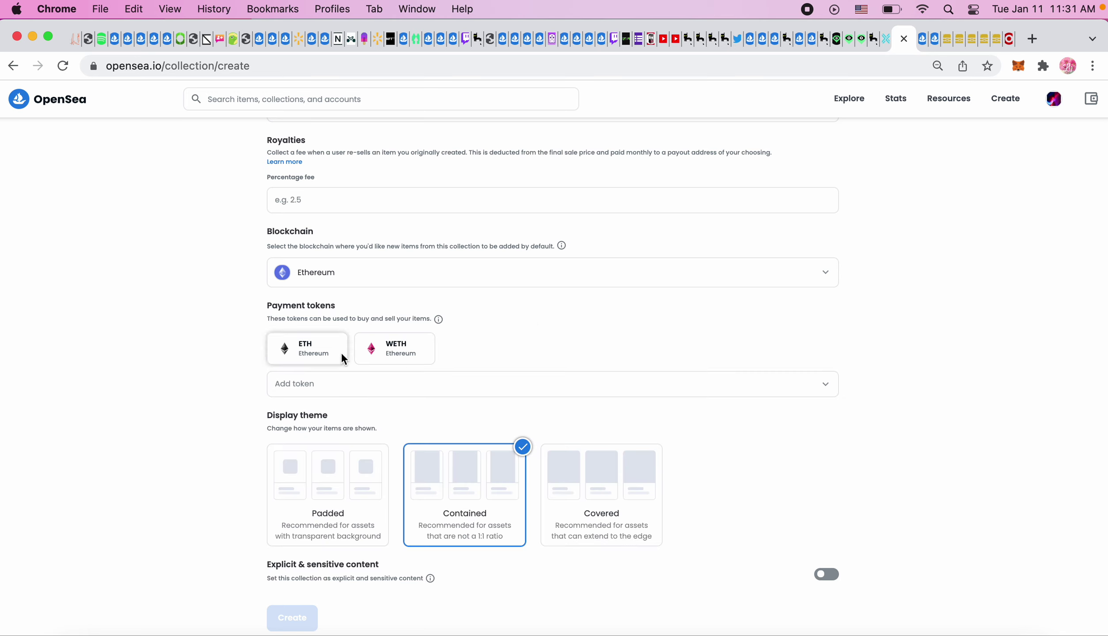
pyautogui.click(496, 379)
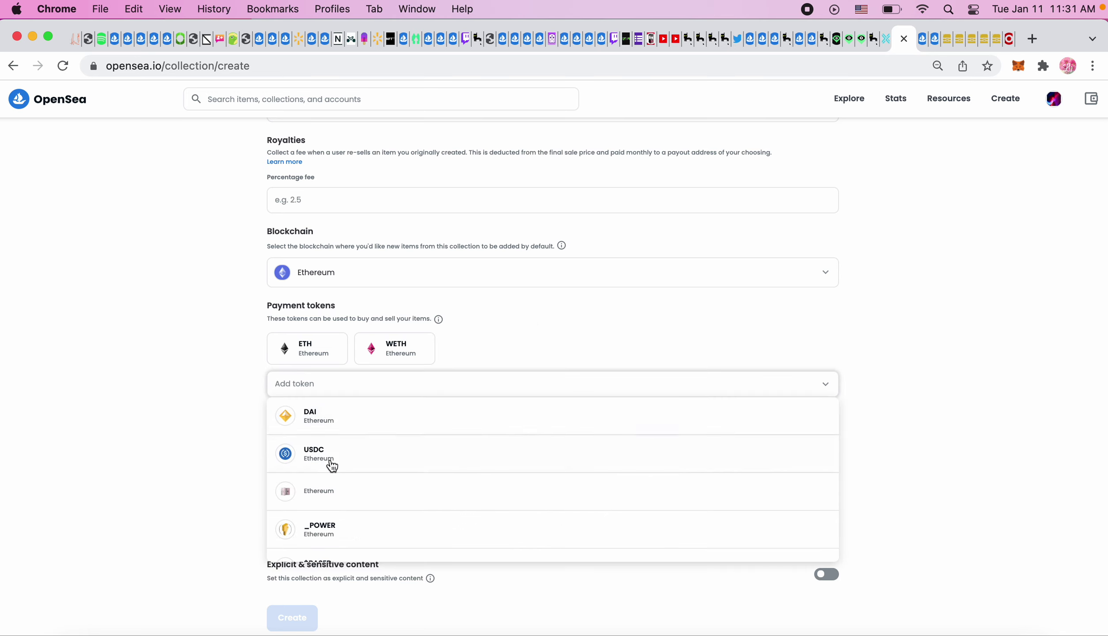
pyautogui.click(497, 336)
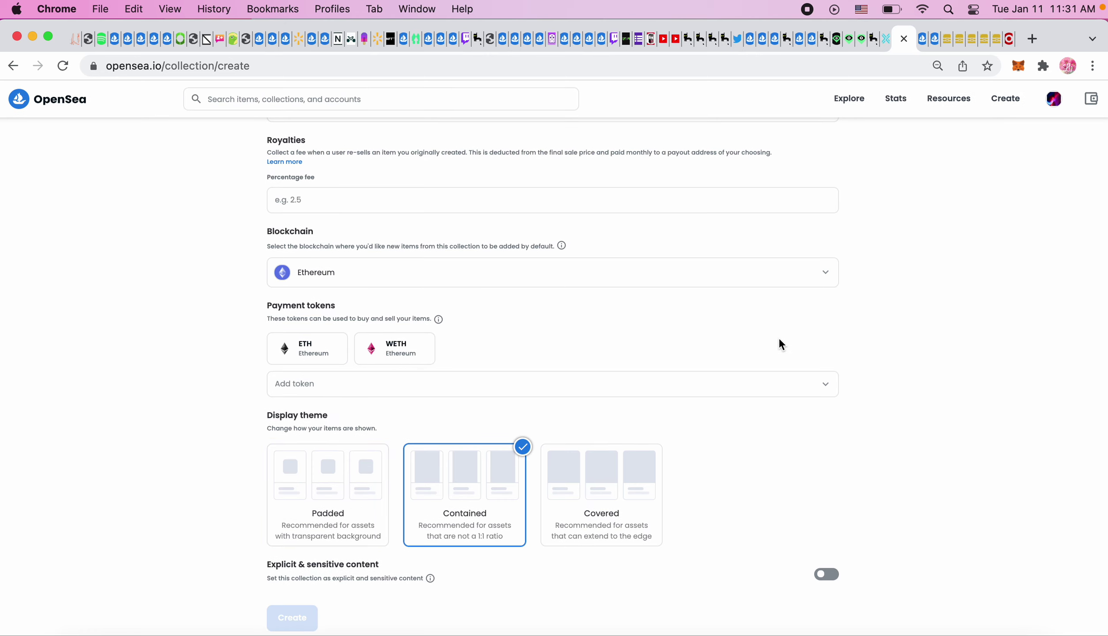
# Step: Return to My Collections and open the TEOF GEN collection
pyautogui.scroll(10, 780, 344)
pyautogui.scroll(5, 779, 343)
pyautogui.moveTo(1055, 101)
pyautogui.click(1023, 188)
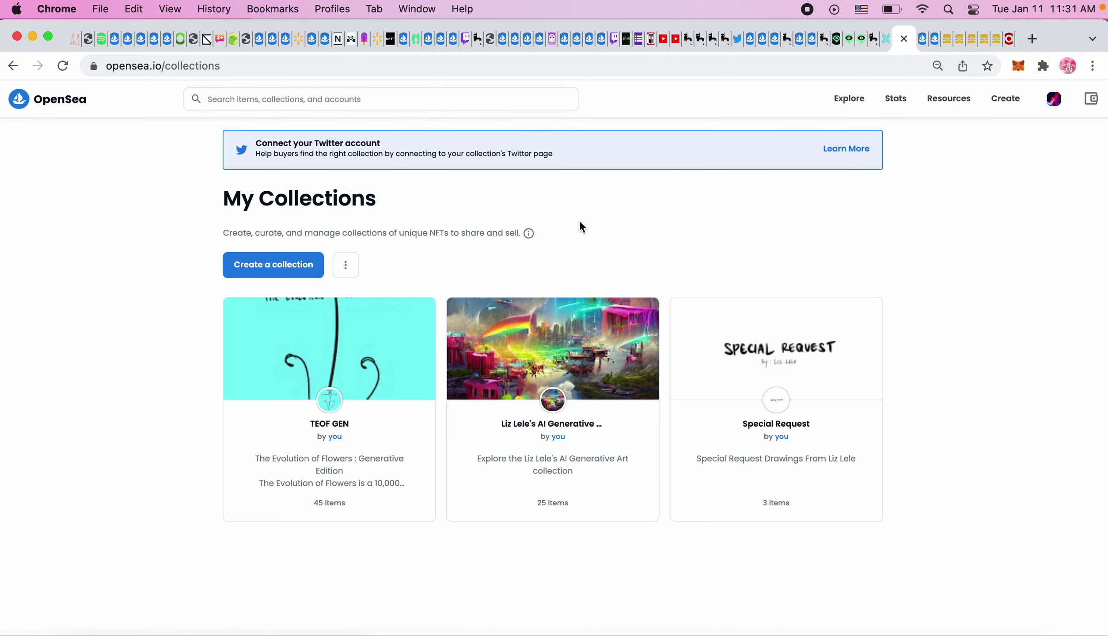
pyautogui.click(334, 345)
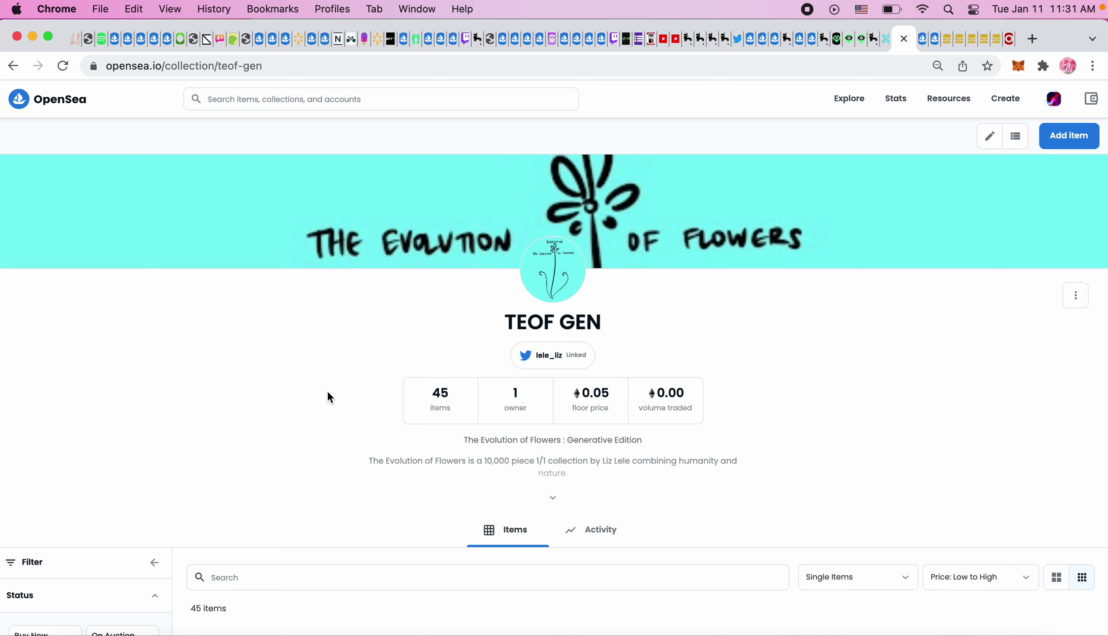
# Step: Examine the TEOF GEN collection page, including its banner, description and grid of listed items
pyautogui.scroll(-6, 328, 393)
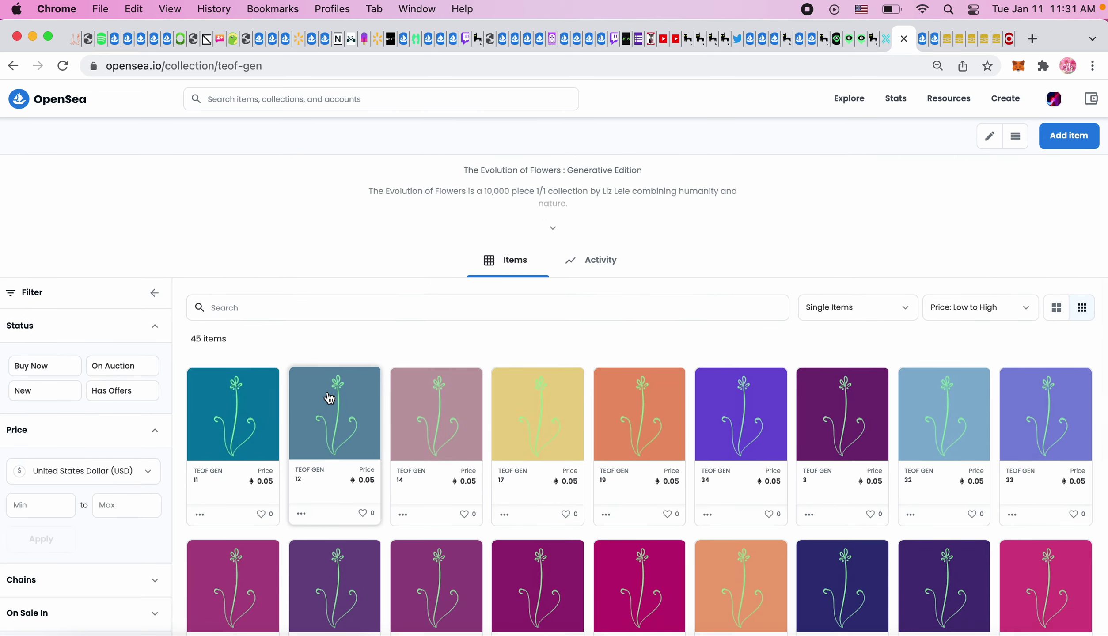
pyautogui.scroll(6, 328, 391)
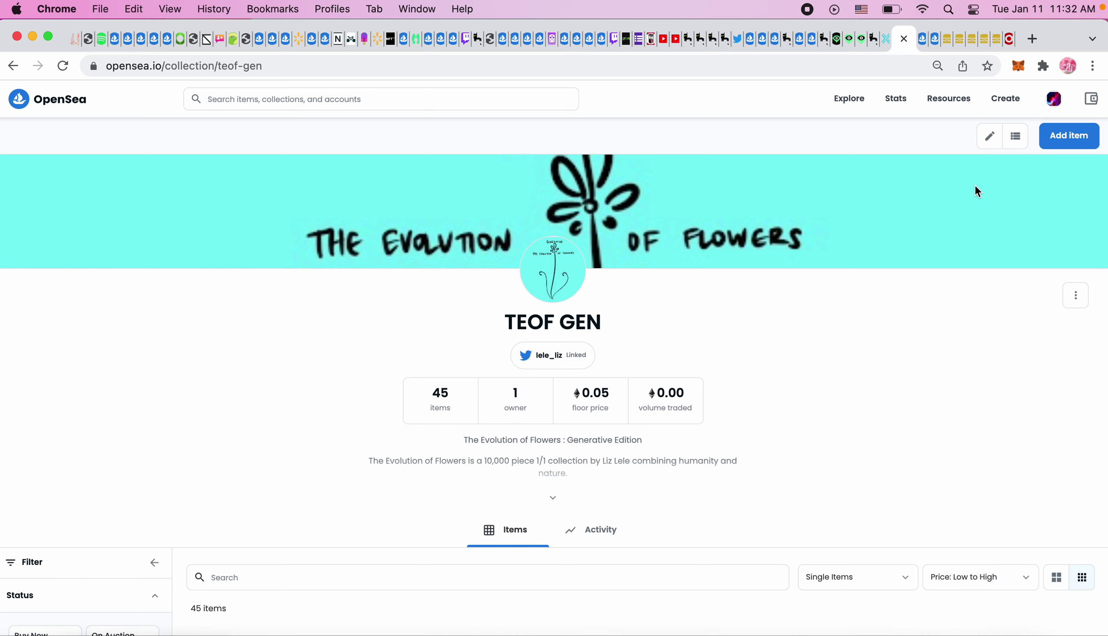
pyautogui.scroll(-8, 851, 309)
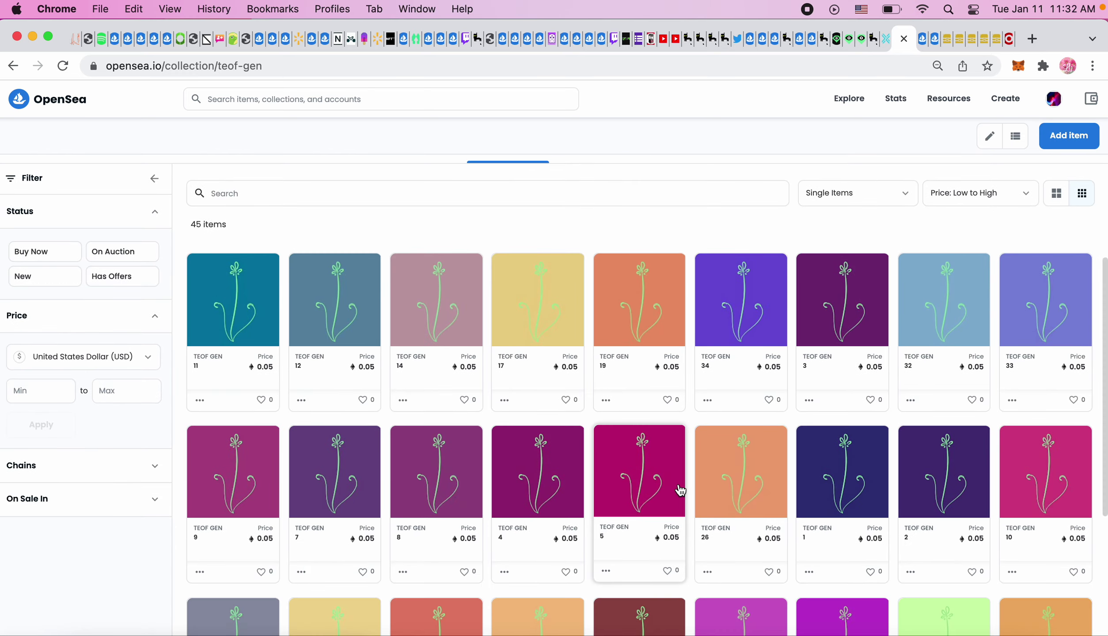
pyautogui.scroll(-5, 680, 490)
pyautogui.scroll(9, 679, 490)
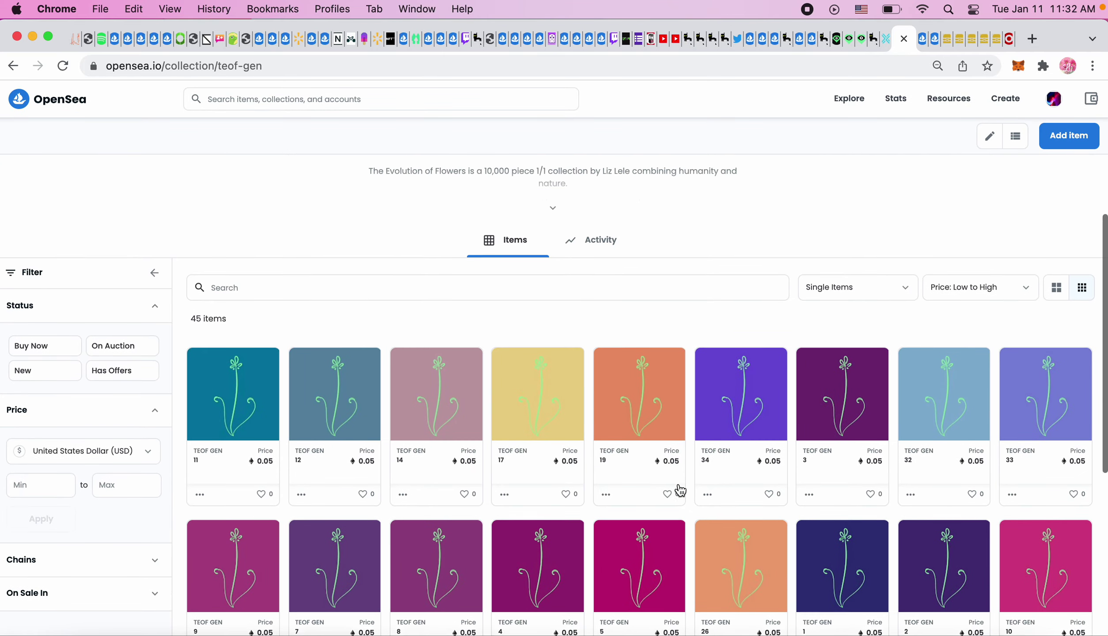
pyautogui.scroll(1, 680, 490)
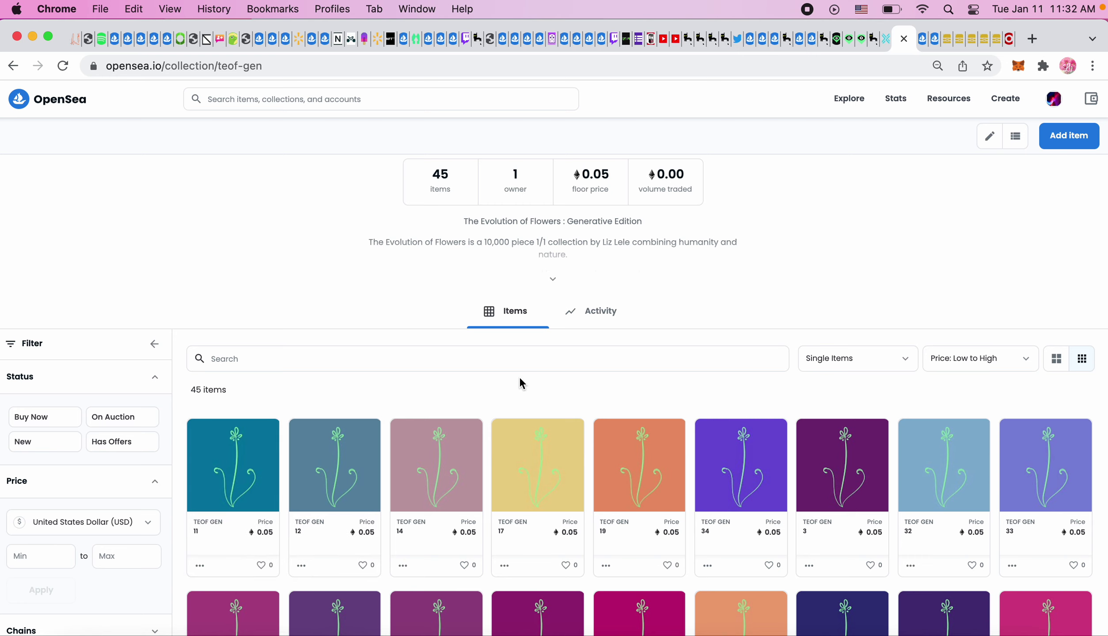
pyautogui.scroll(-5, 519, 379)
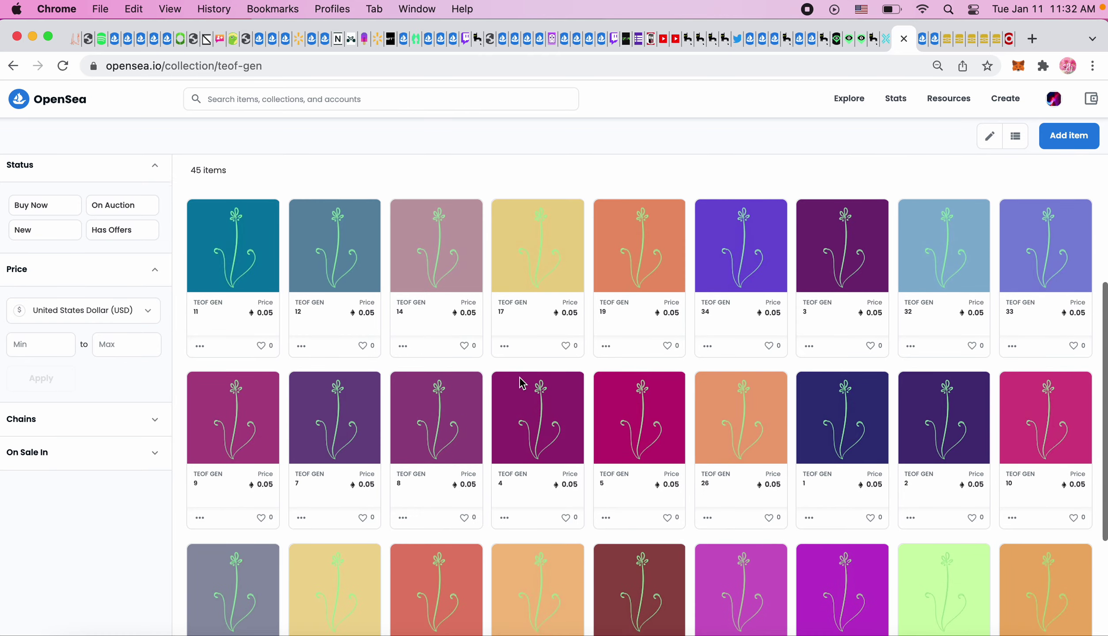
pyautogui.scroll(10, 520, 382)
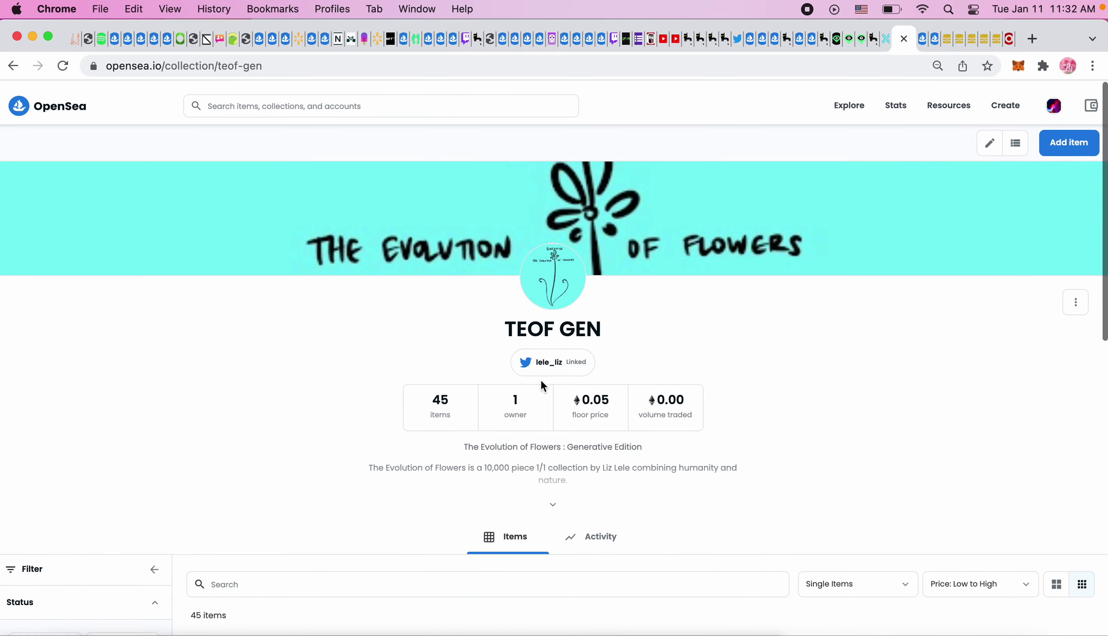
# Step: Start a new item in the TEOF GEN collection and review the fields of its creation form
pyautogui.click(1070, 136)
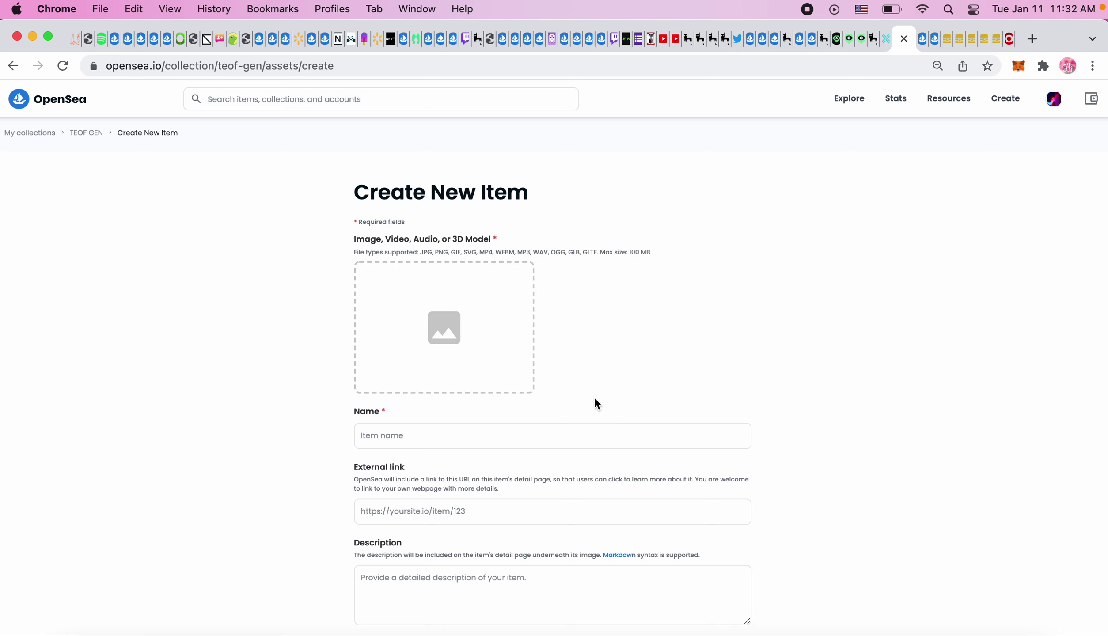
pyautogui.scroll(-3, 594, 398)
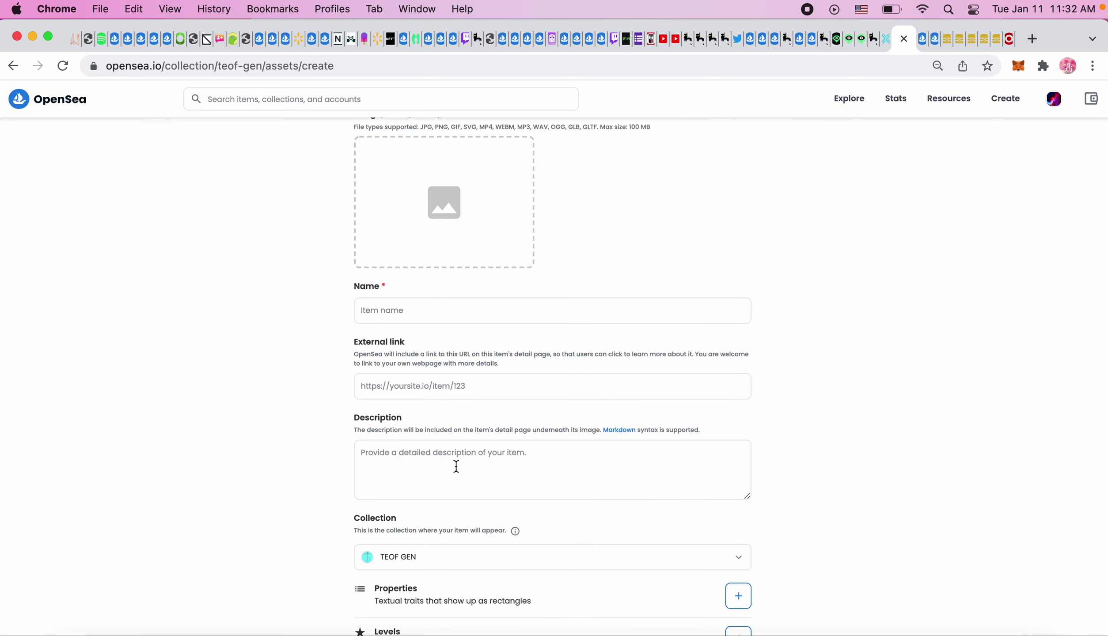
pyautogui.scroll(-5, 456, 465)
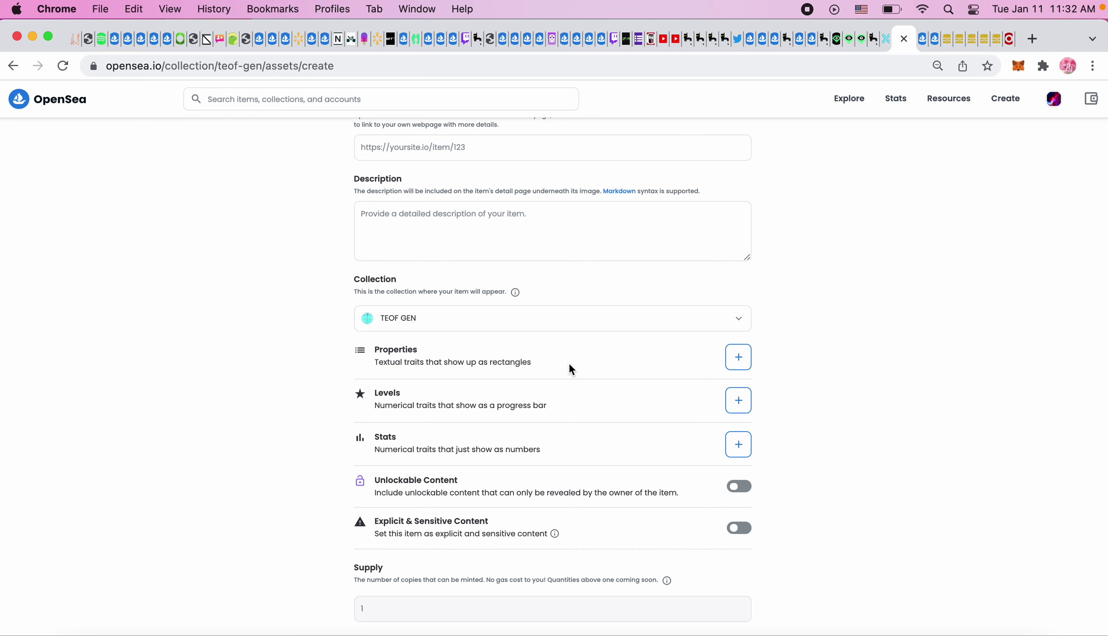
pyautogui.scroll(-5, 251, 400)
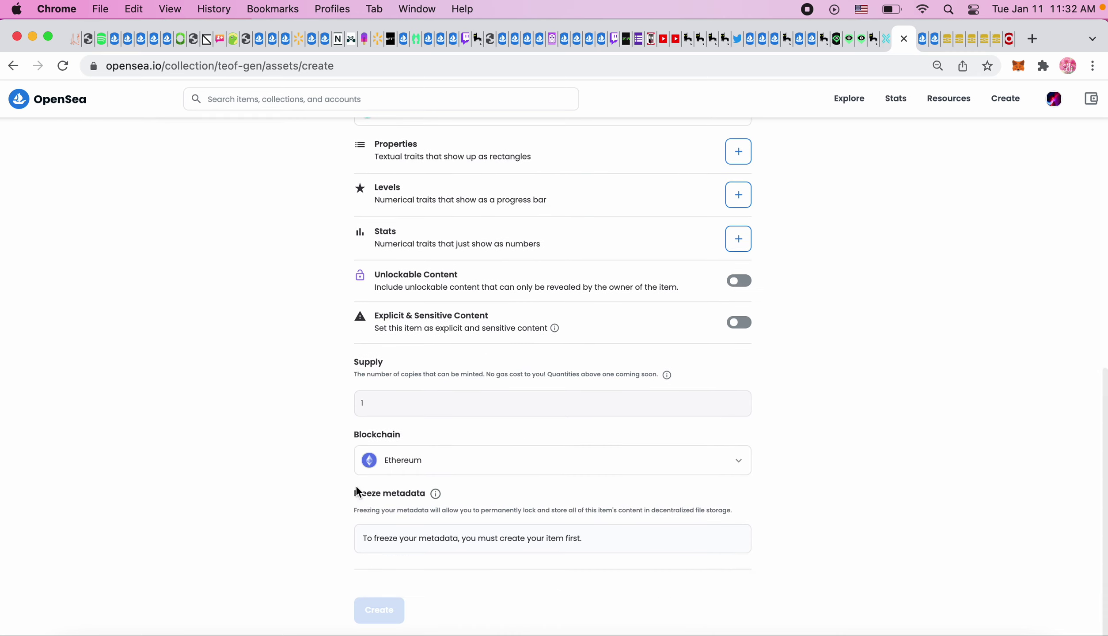
pyautogui.scroll(15, 249, 336)
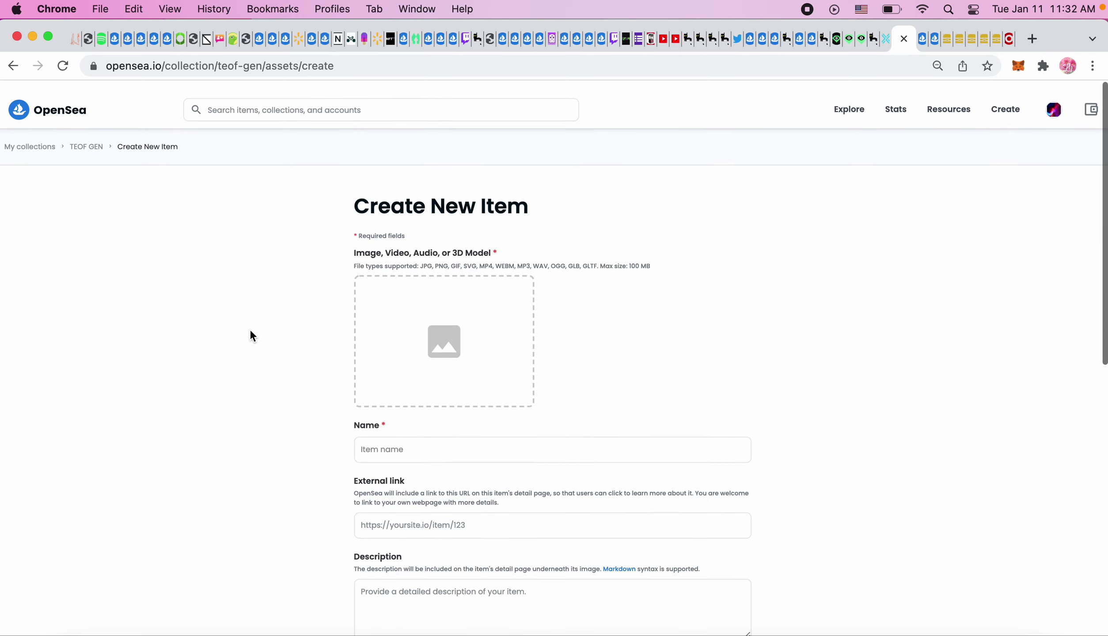
# Step: Upload the desktop image "Screen Shot 2022-01-11 at 12.36.15 AM" as the new item's media file
pyautogui.click(451, 339)
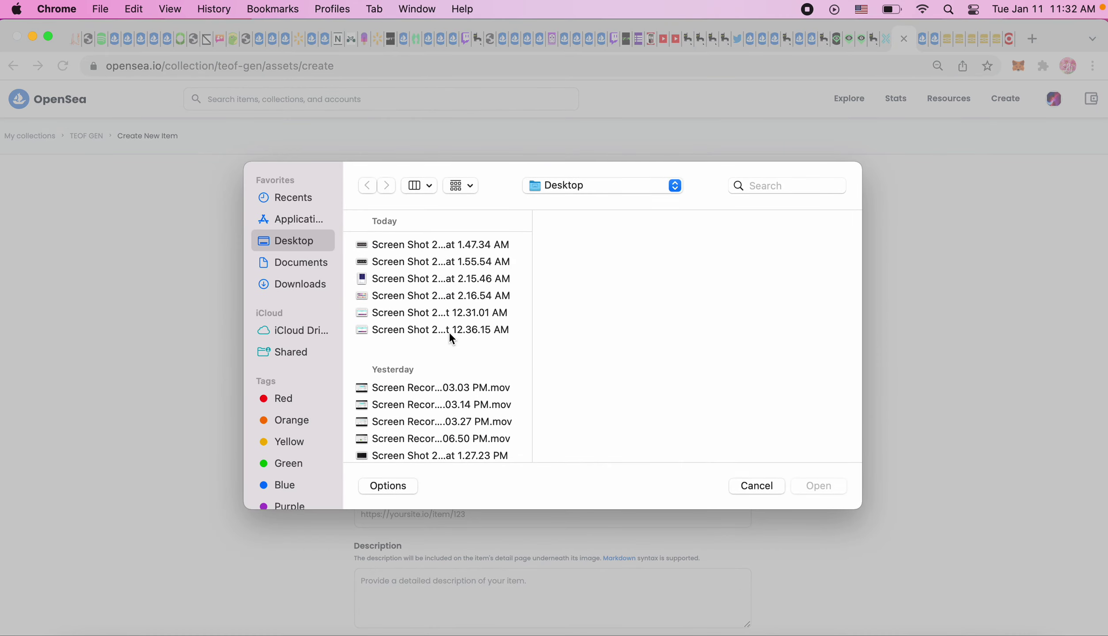
pyautogui.click(394, 350)
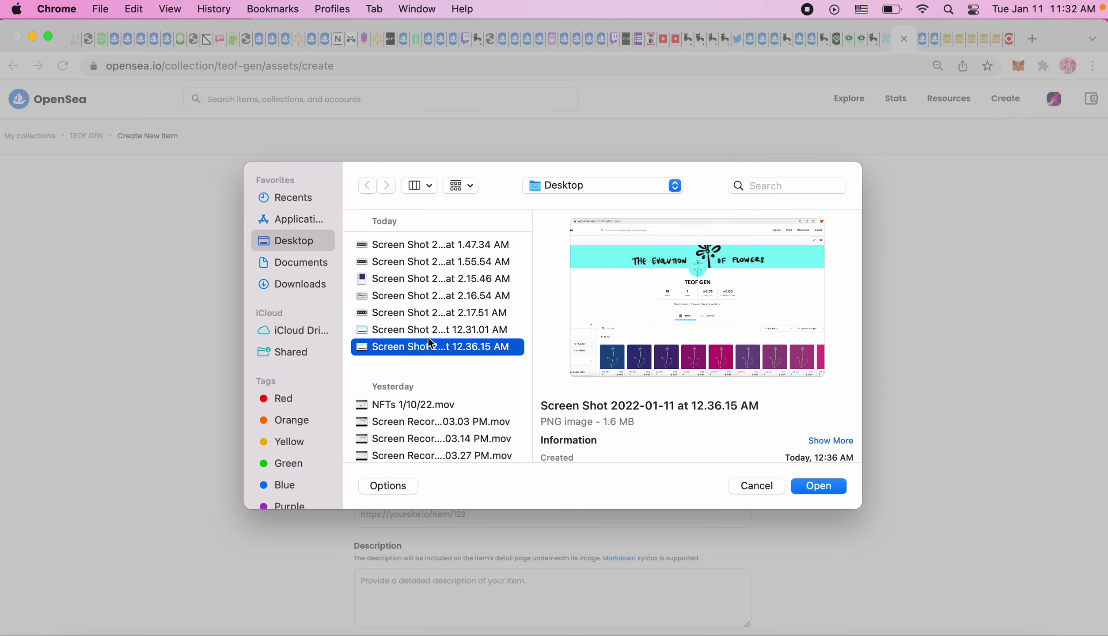
pyautogui.press('Return')
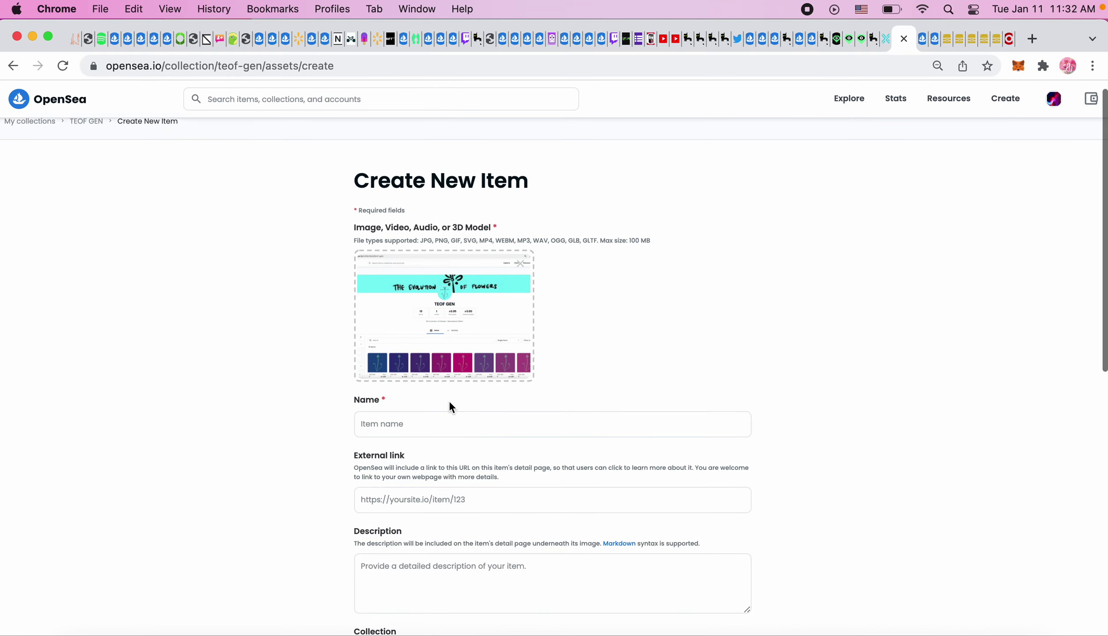
# Step: Enter "test" as both the item's name and description, and create the item
pyautogui.scroll(-2, 449, 401)
pyautogui.click(404, 376)
pyautogui.write('tes')
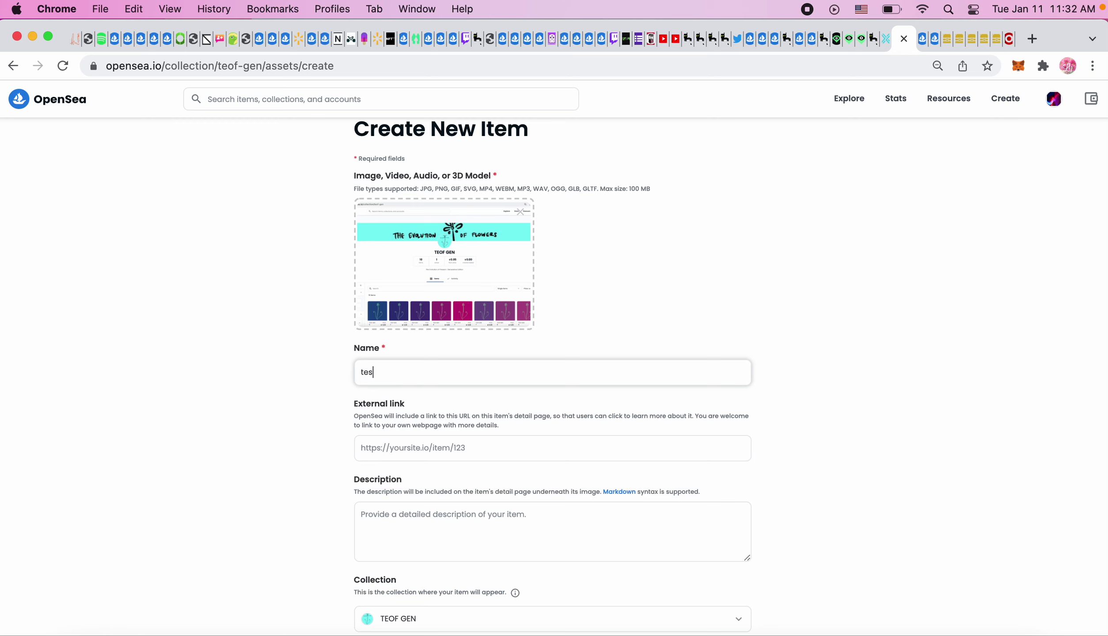
pyautogui.click(435, 560)
pyautogui.write('test')
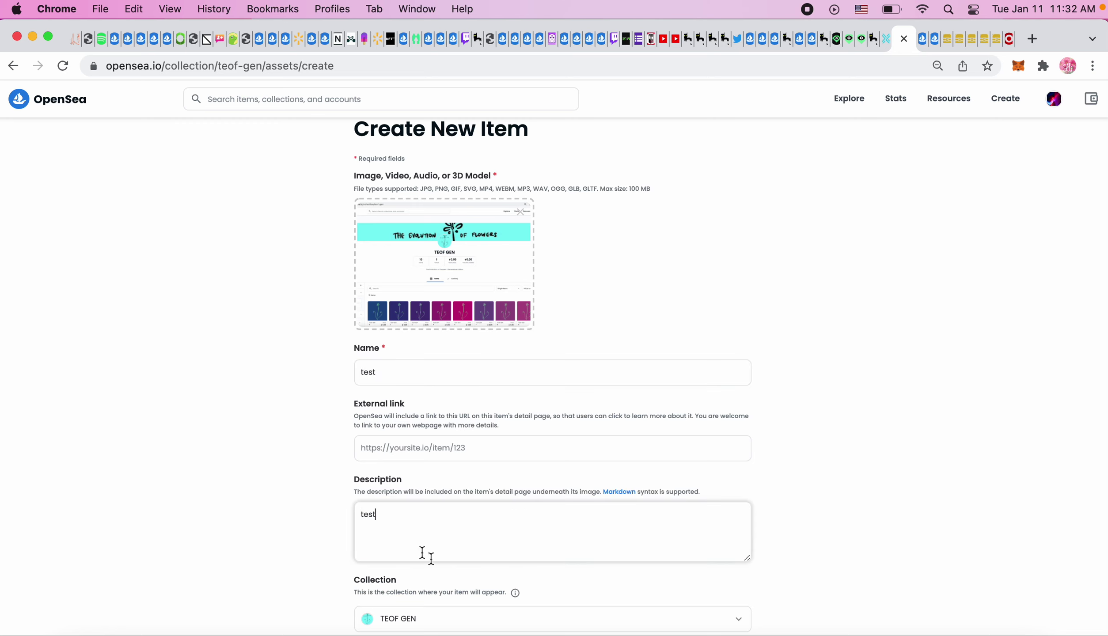
pyautogui.scroll(-10, 328, 469)
pyautogui.click(391, 608)
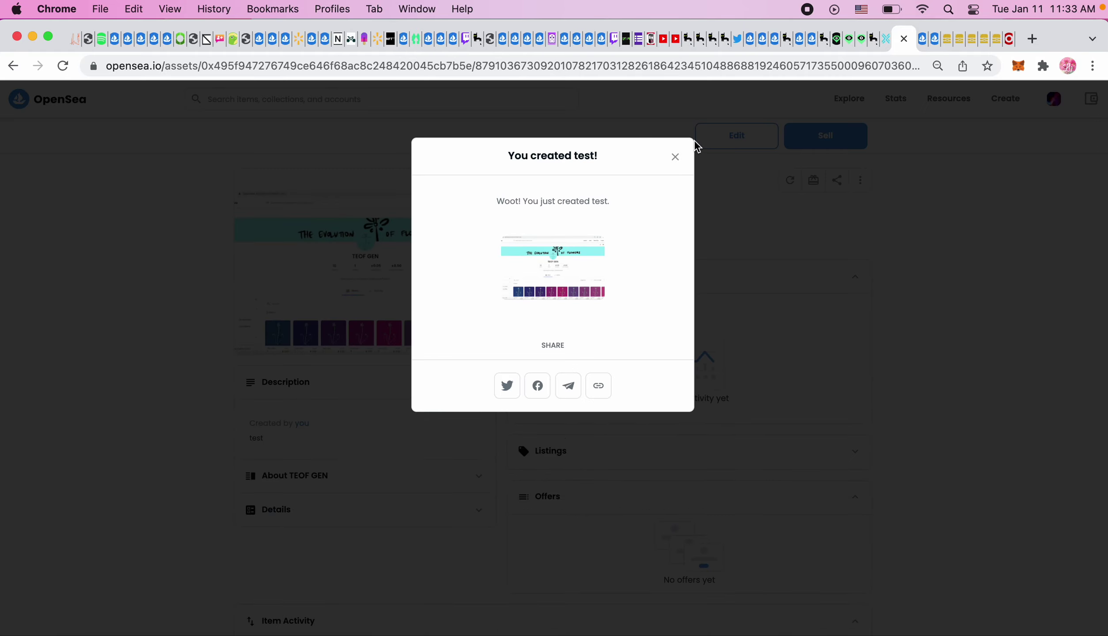
# Step: Draft a fixed-price sale listing of 0.5 ETH for the test item, and leave the form without completing it
pyautogui.click(676, 159)
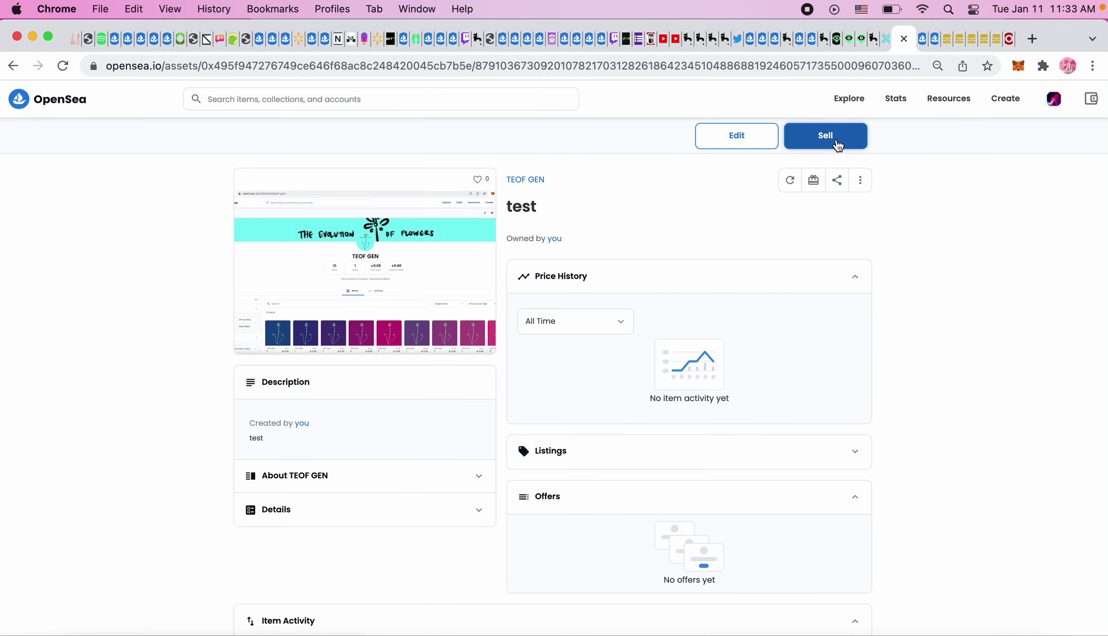
pyautogui.click(825, 137)
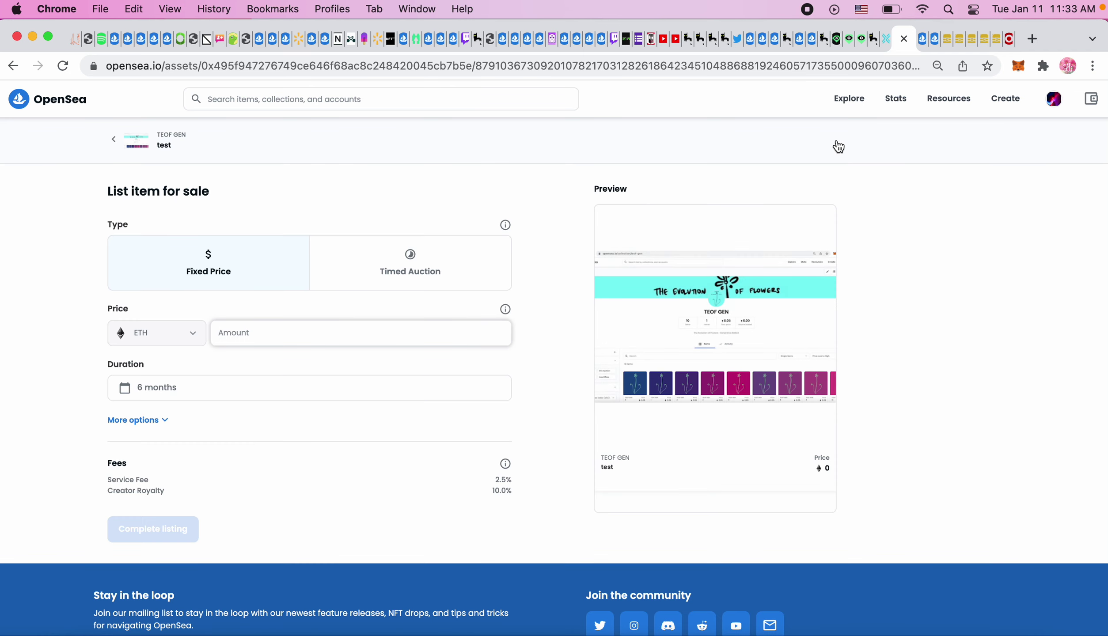
pyautogui.click(267, 327)
pyautogui.write('0.5')
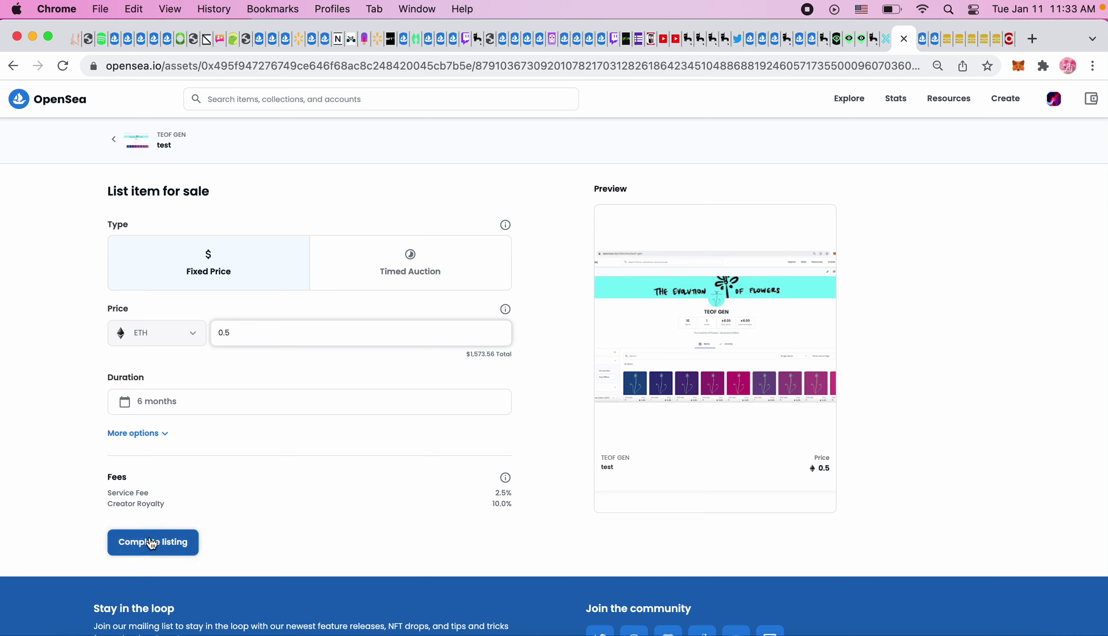
pyautogui.click(114, 140)
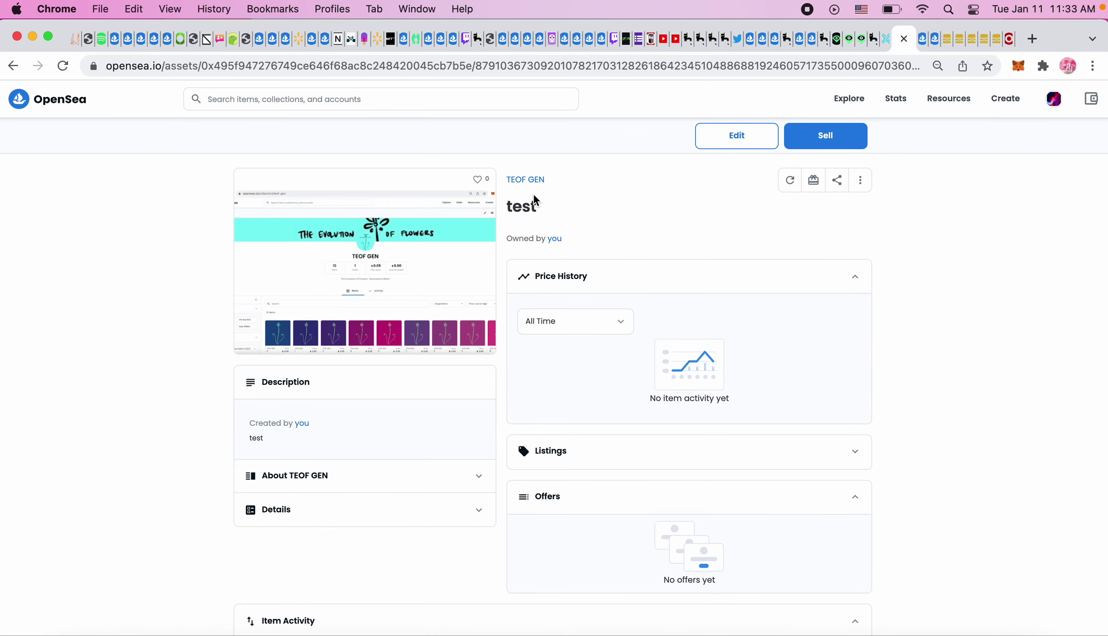
# Step: Open the test item for editing, review its editable fields, and delete the item
pyautogui.click(739, 136)
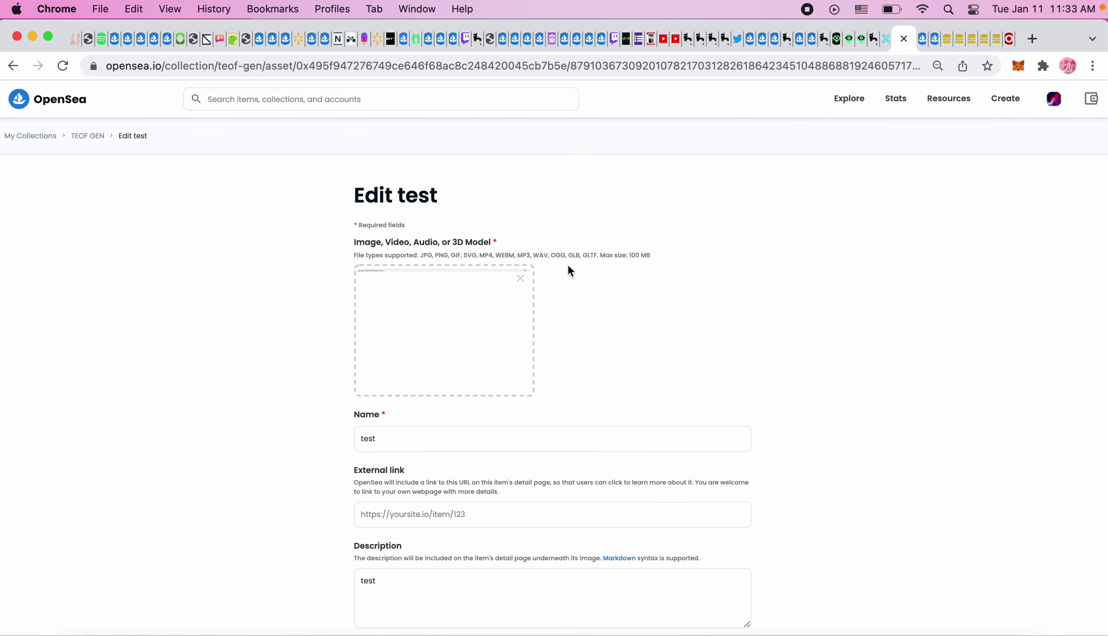
pyautogui.scroll(-4, 465, 187)
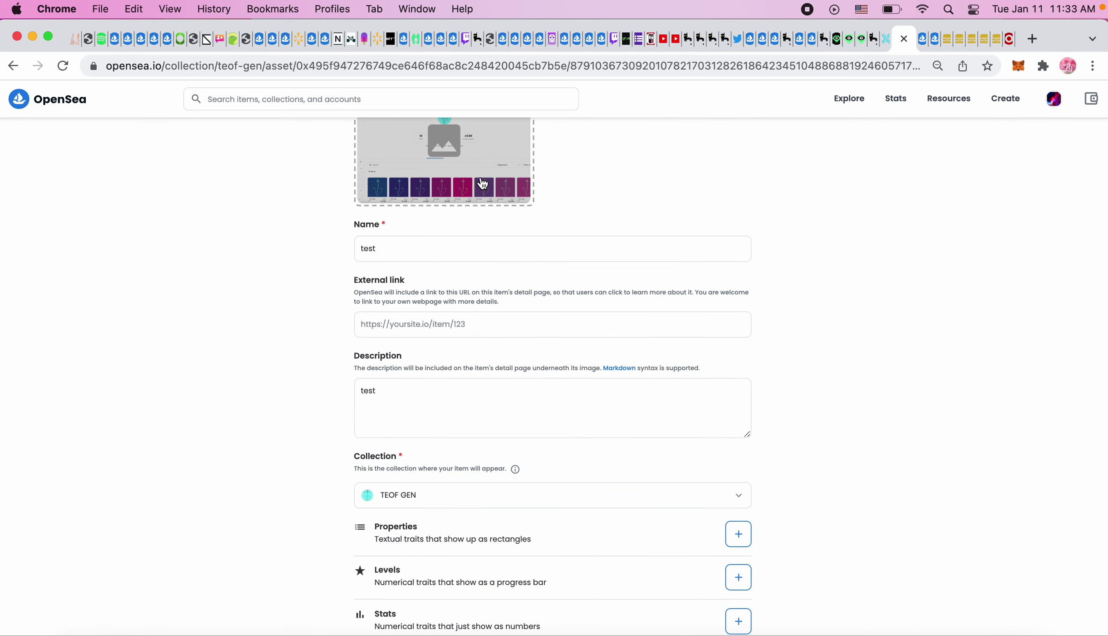
pyautogui.scroll(2, 574, 178)
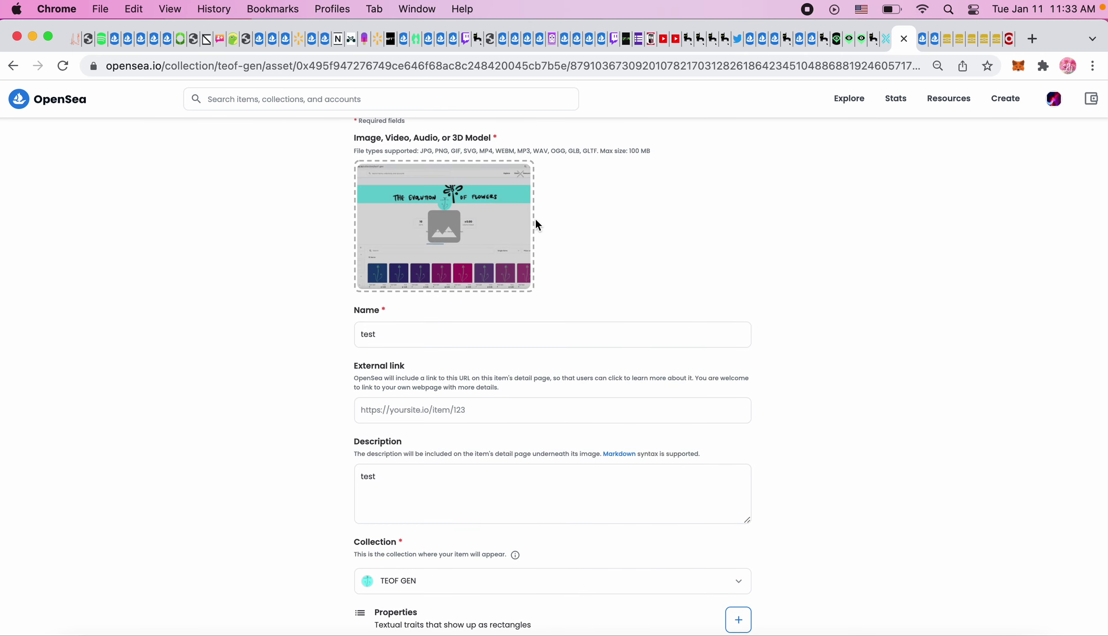
pyautogui.scroll(-4, 614, 236)
pyautogui.scroll(-5, 611, 229)
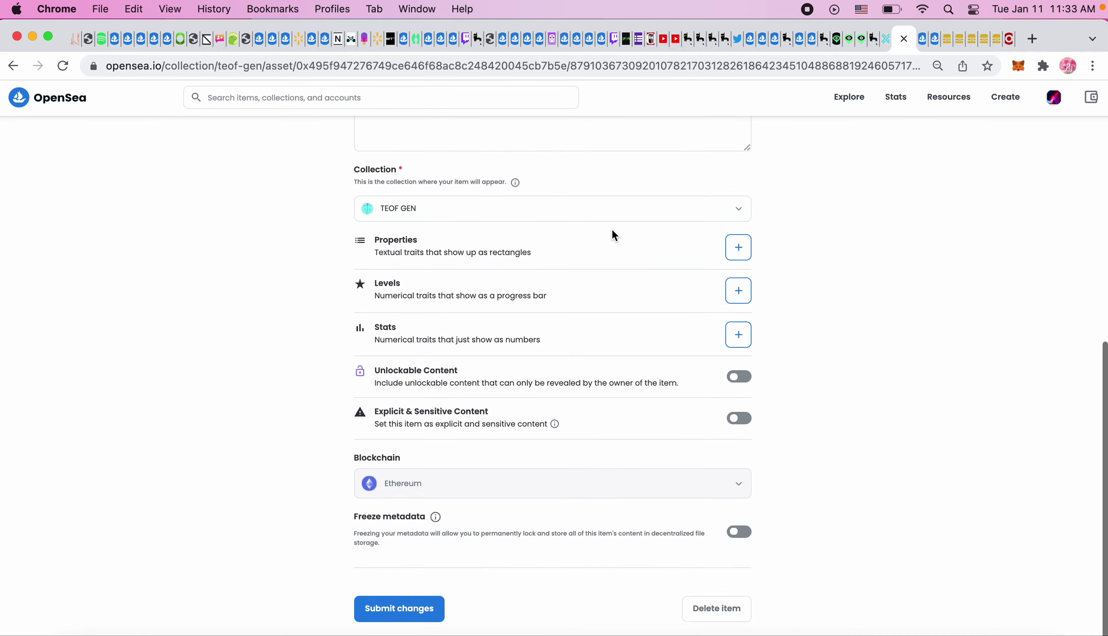
pyautogui.moveTo(558, 432)
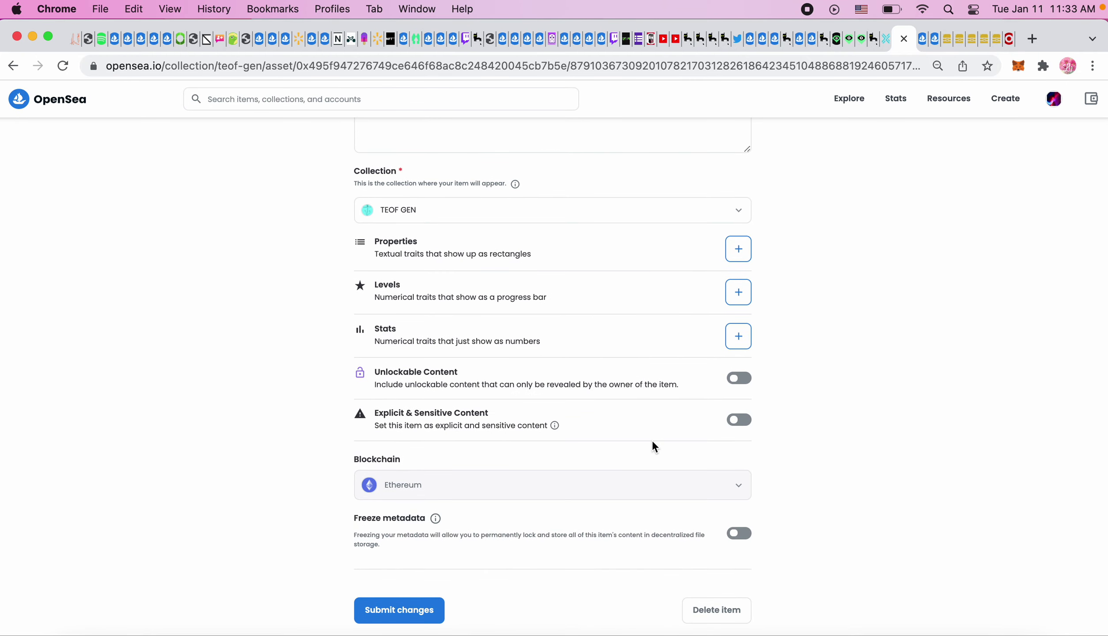
pyautogui.click(717, 617)
pyautogui.click(609, 262)
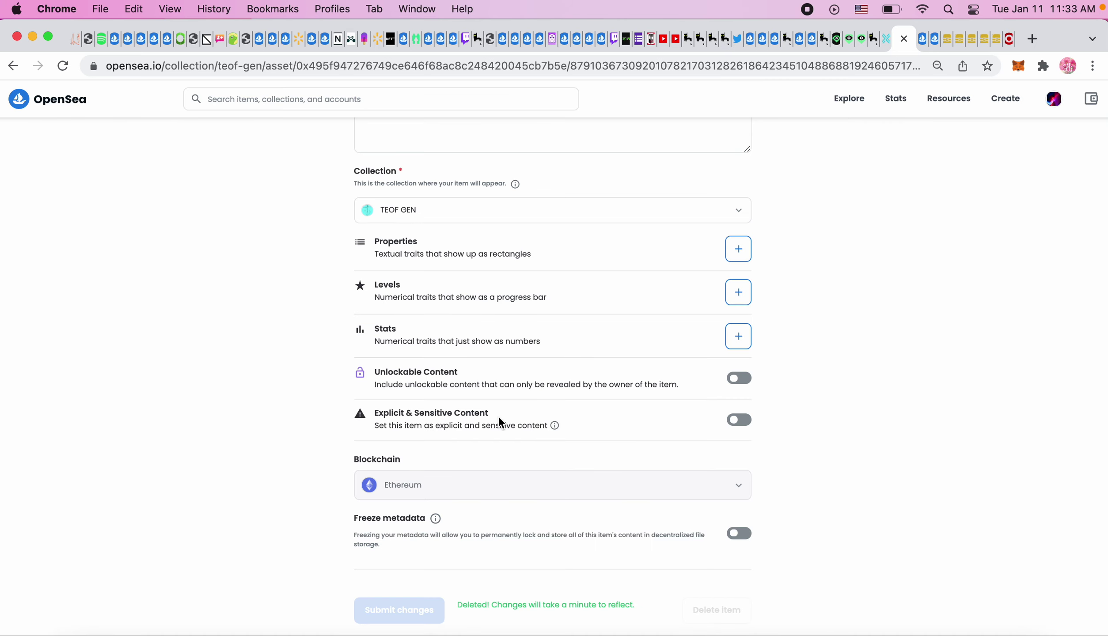
# Step: Return to the TEOF GEN collection page and look through its listed items
pyautogui.scroll(5, 111, 357)
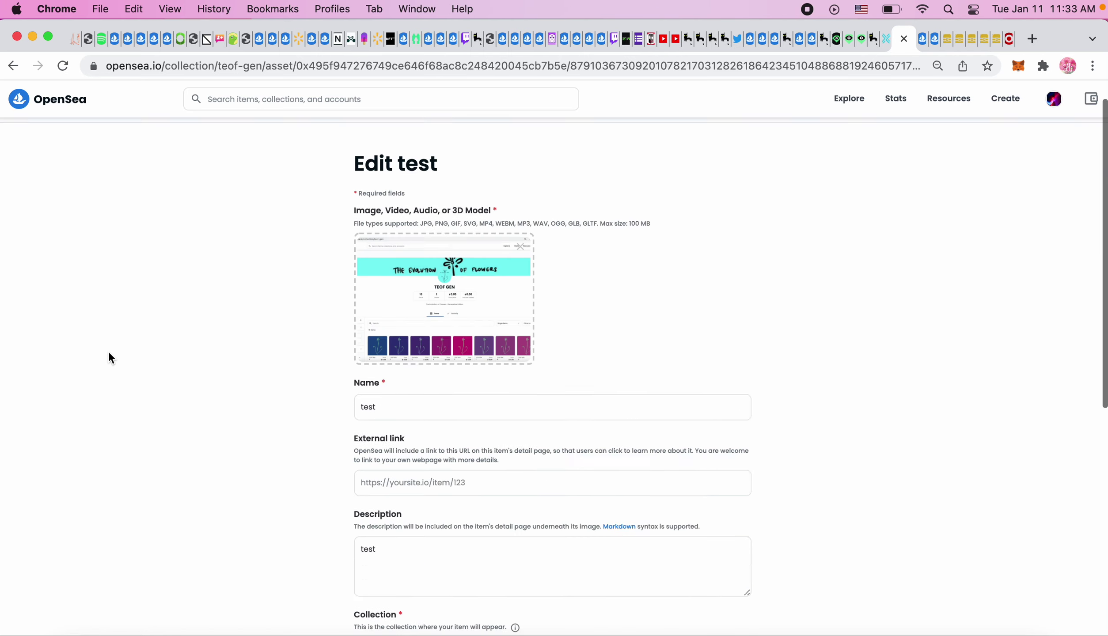
pyautogui.scroll(3, 109, 352)
pyautogui.click(84, 138)
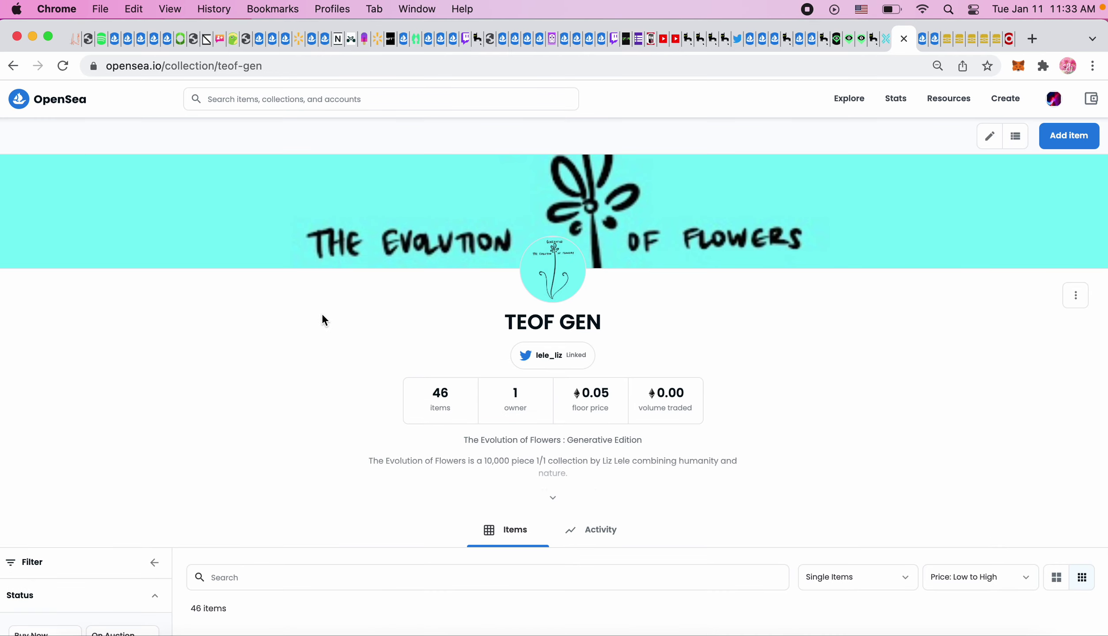
pyautogui.scroll(-5, 323, 319)
pyautogui.scroll(-5, 323, 319)
pyautogui.scroll(10, 323, 318)
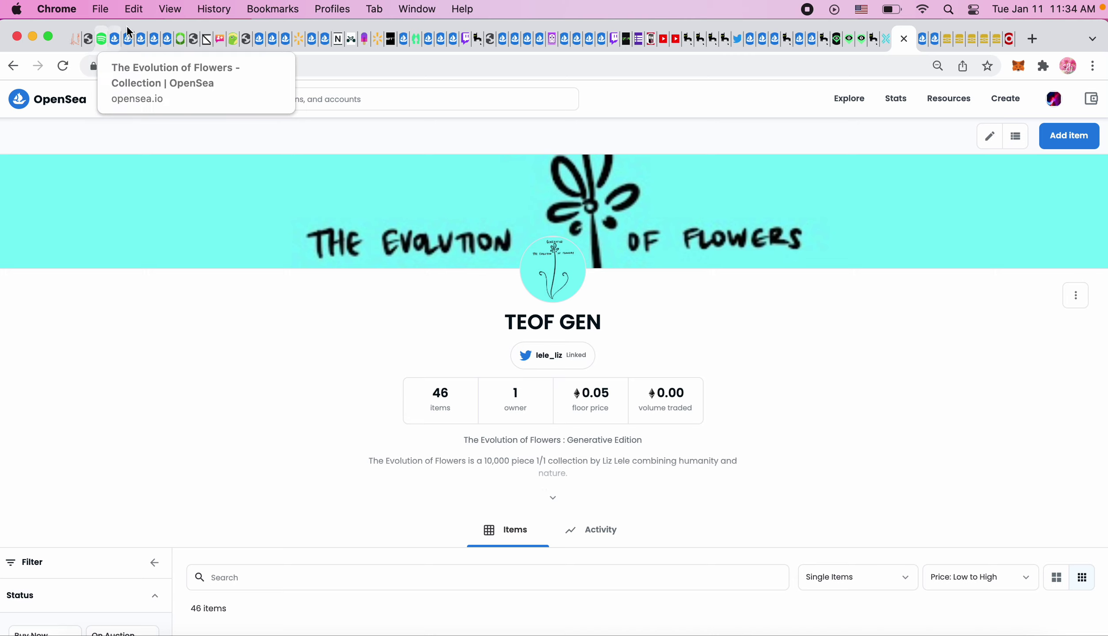
# Step: Switch to the already open collection page of The Evolution of Flowers and reload it
pyautogui.click(115, 38)
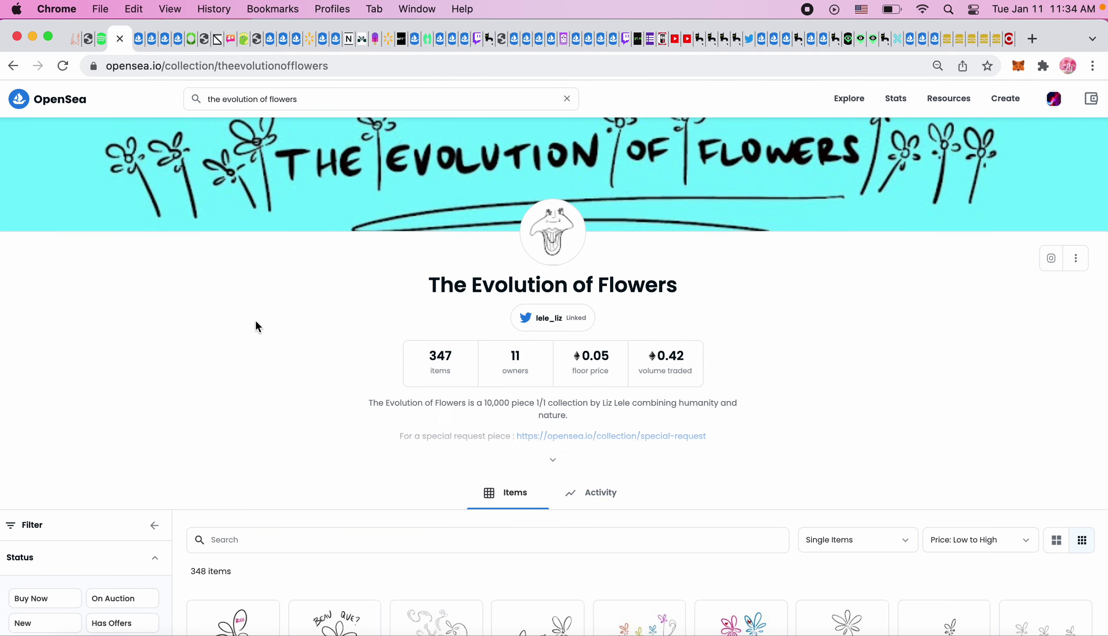
pyautogui.click(412, 67)
pyautogui.press('Return')
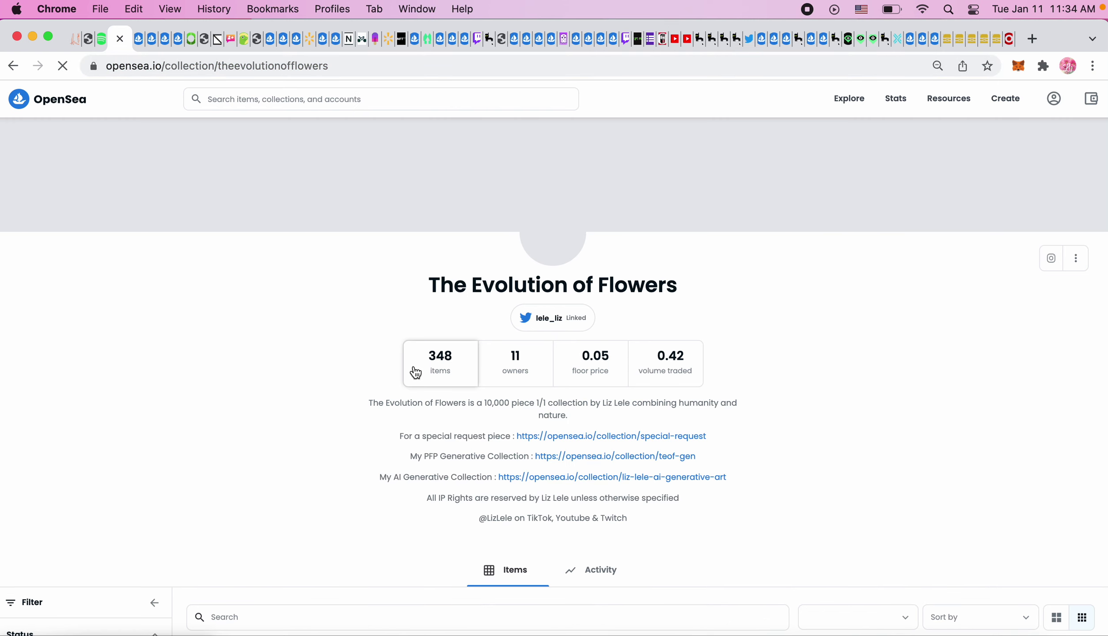
# Step: Look through the item grid of The Evolution of Flowers and expand the collection's full description
pyautogui.scroll(-5, 284, 300)
pyautogui.scroll(-4, 285, 300)
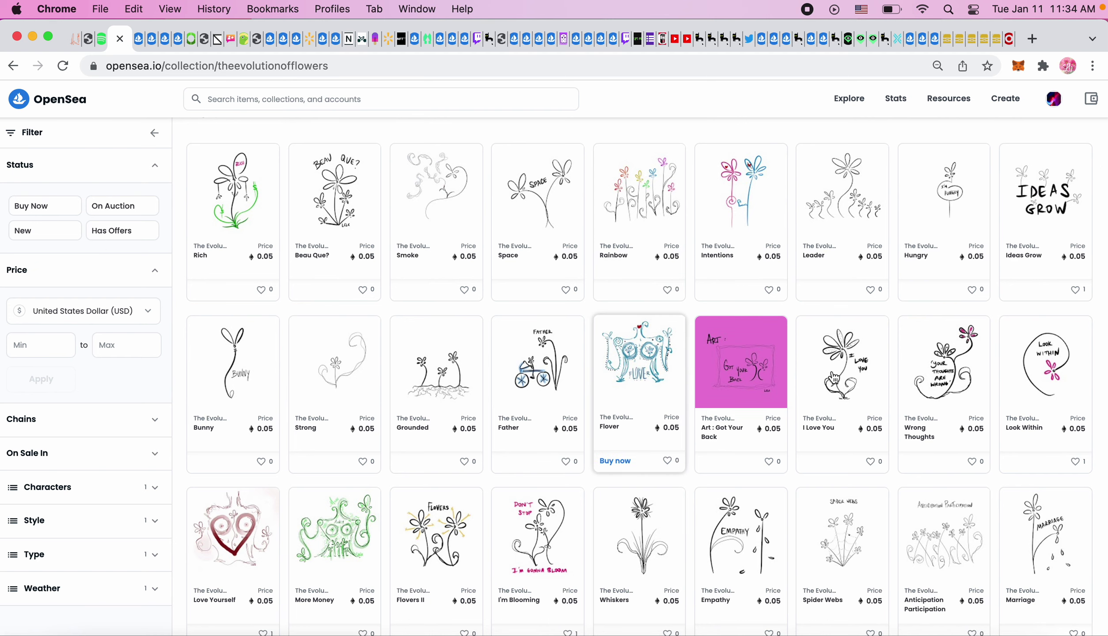
pyautogui.scroll(10, 905, 388)
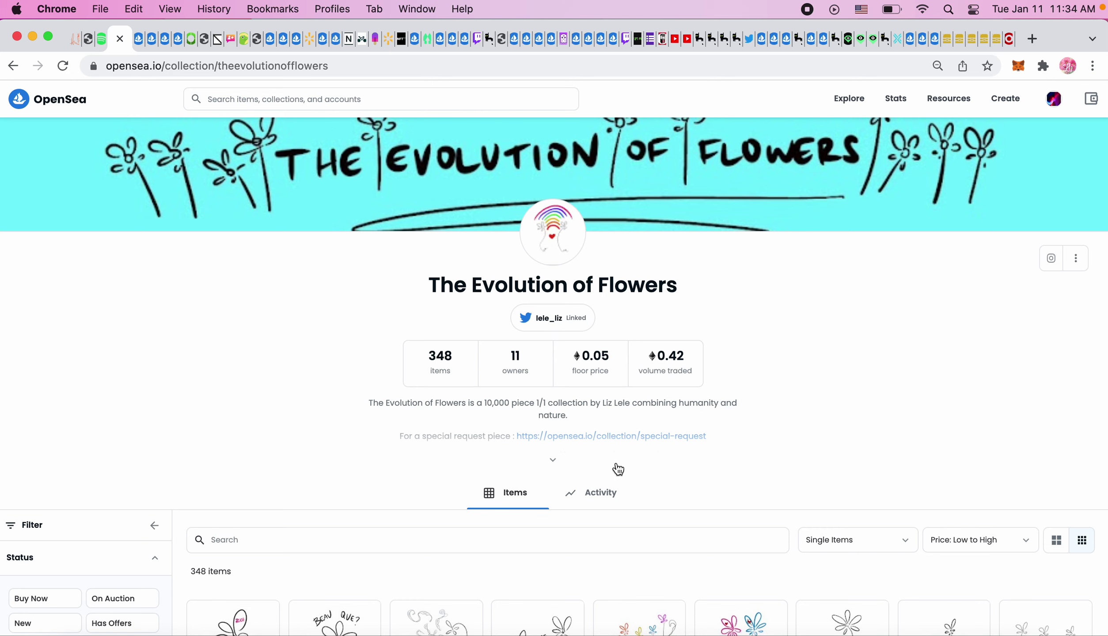
pyautogui.click(552, 462)
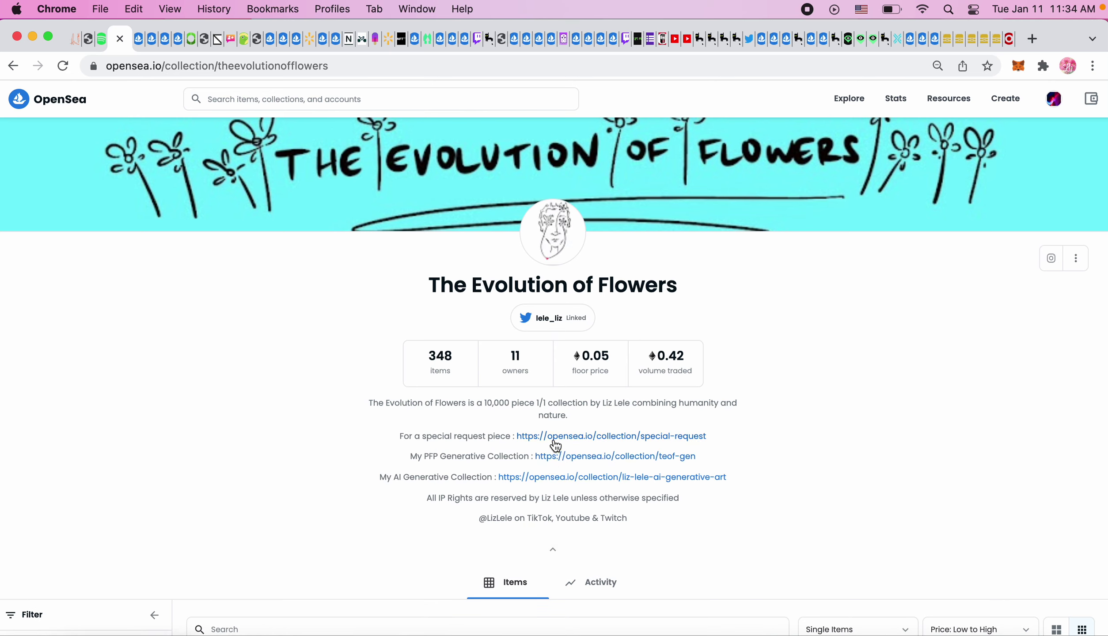